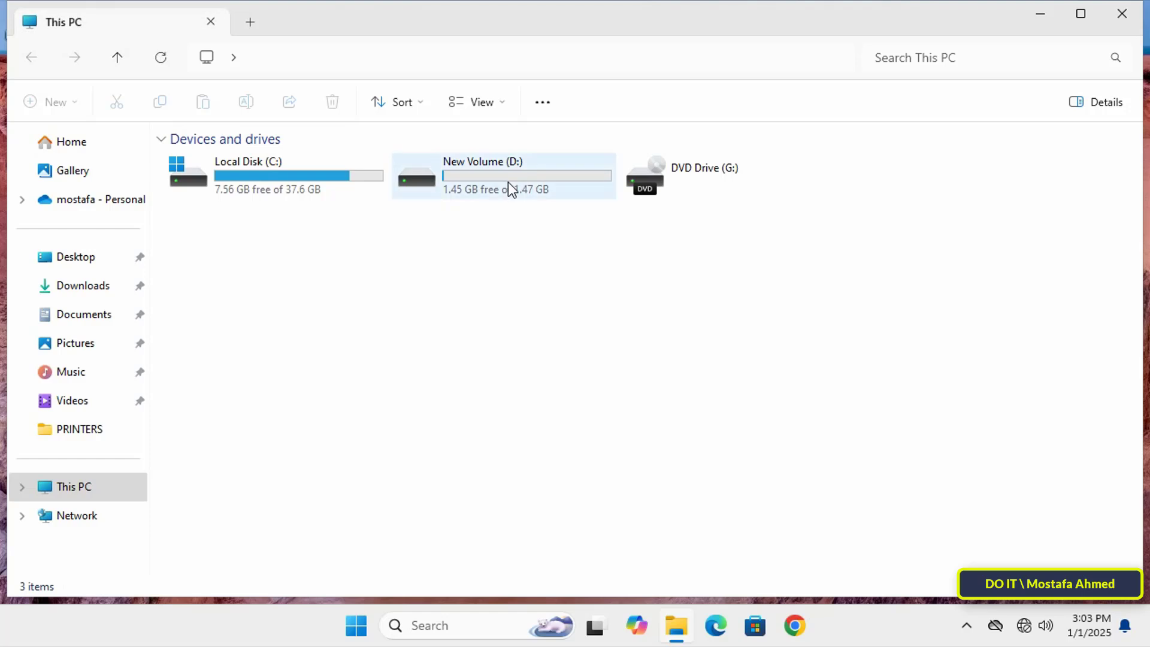
# Create a new folder named WORK on the New Volume (D:) drive
pyautogui.doubleClick(507, 182)
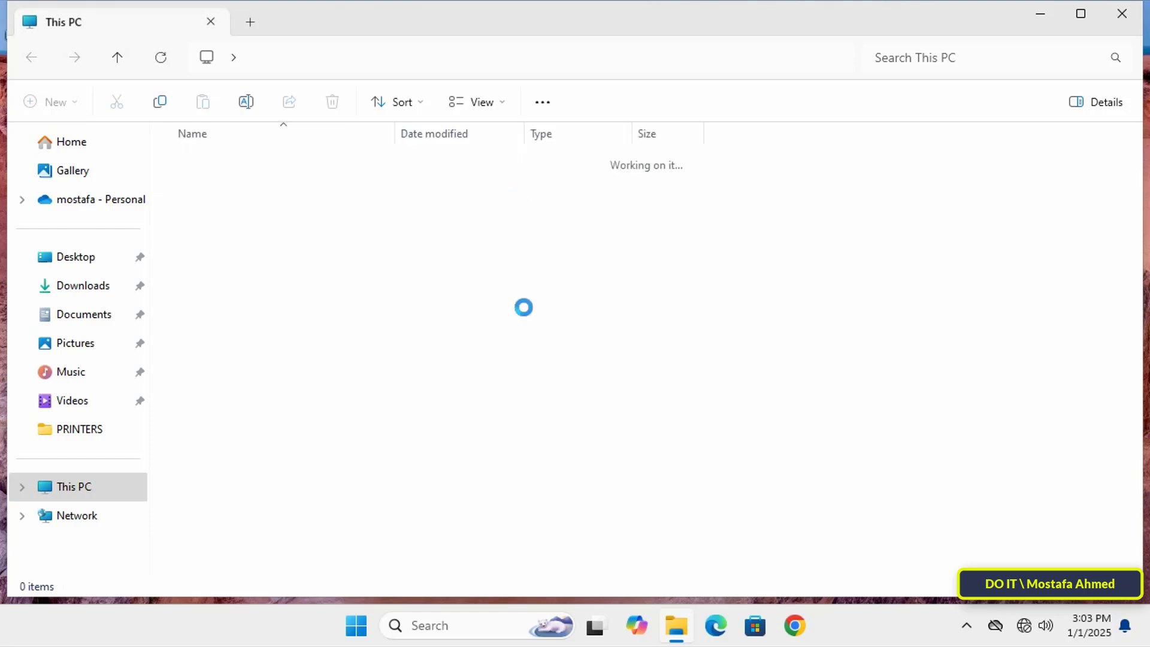
pyautogui.rightClick(487, 402)
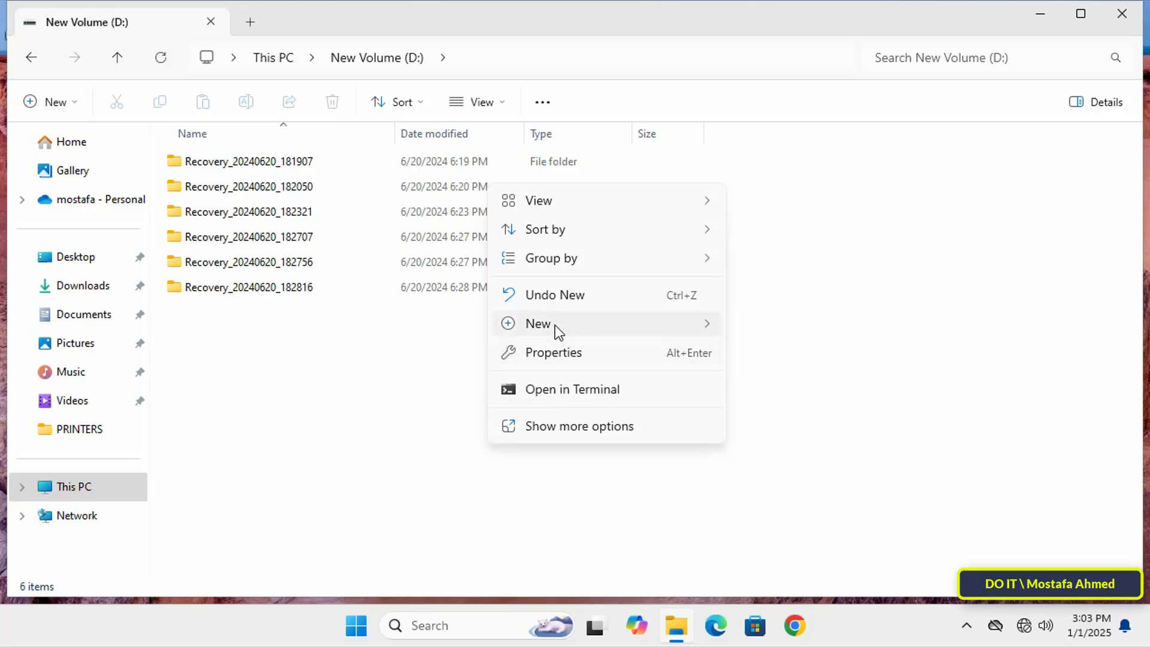
pyautogui.moveTo(558, 327)
pyautogui.click(772, 326)
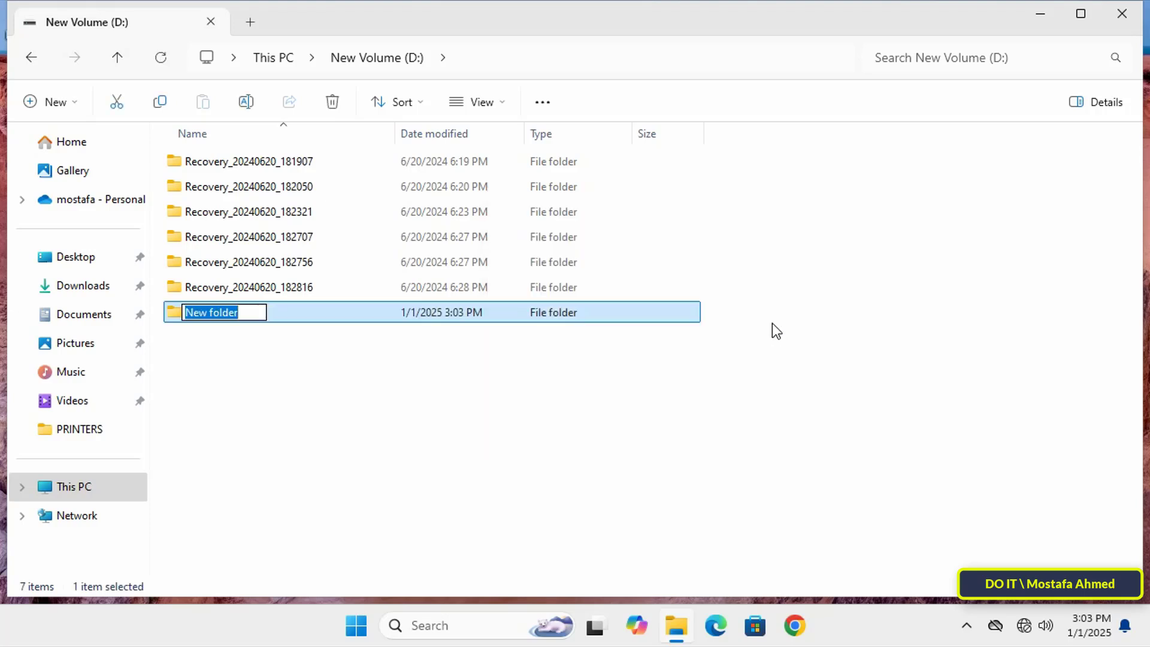
pyautogui.write('WORK')
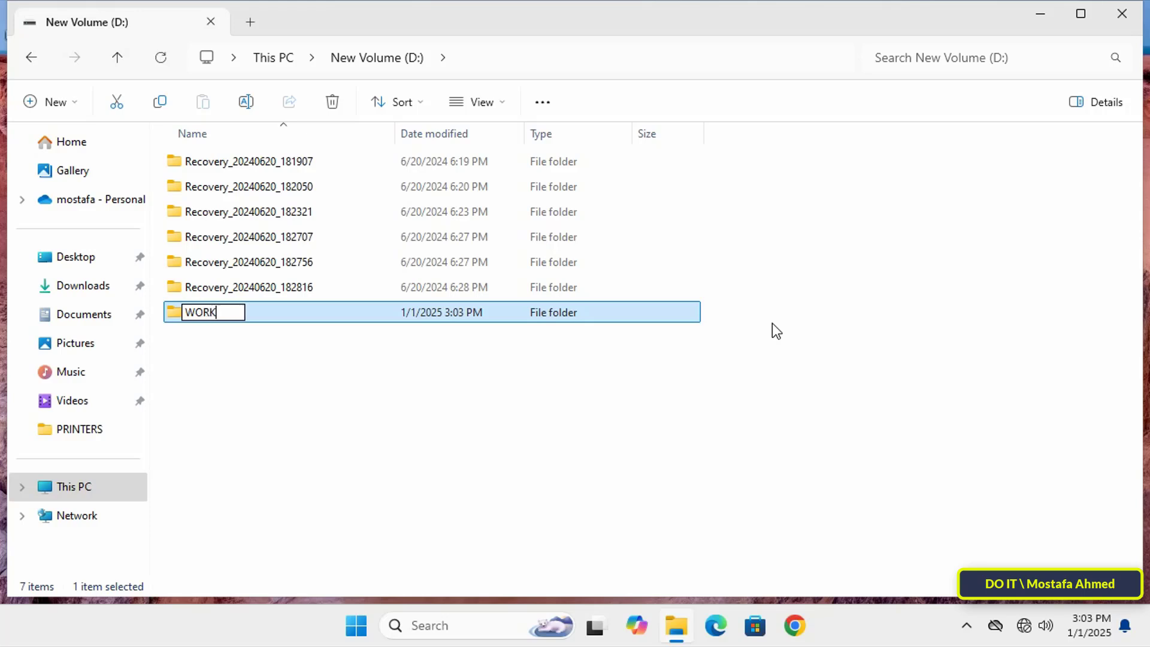
pyautogui.press('Return')
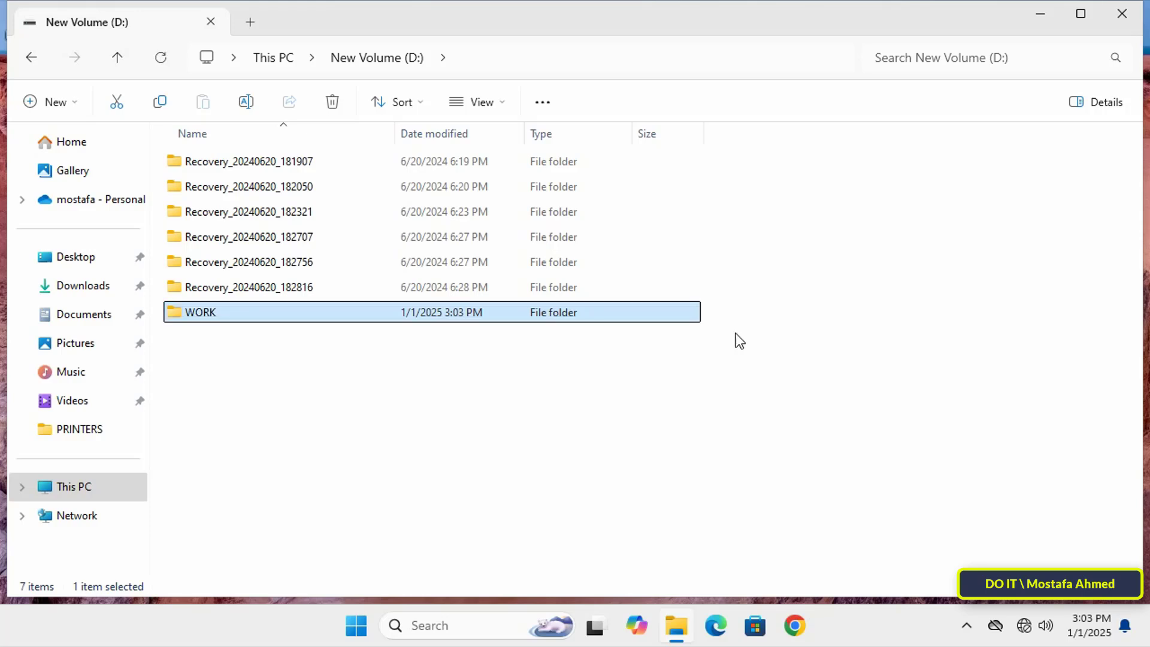
pyautogui.click(486, 408)
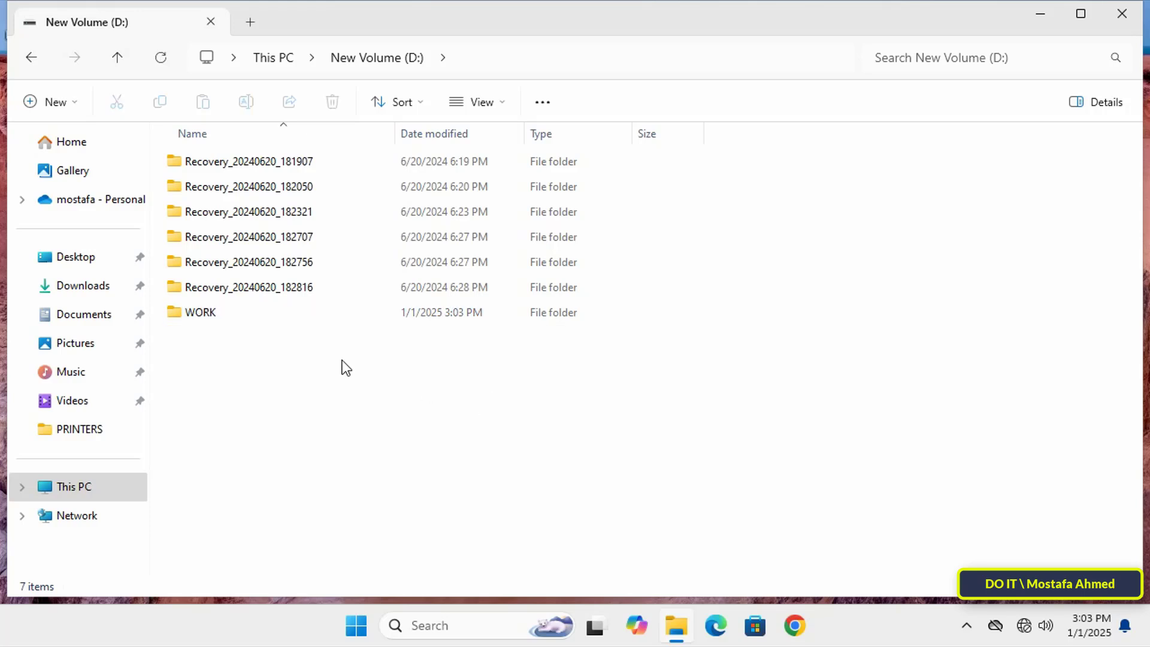
# Share the WORK folder through Advanced Sharing with the hidden share name ok$
pyautogui.rightClick(190, 315)
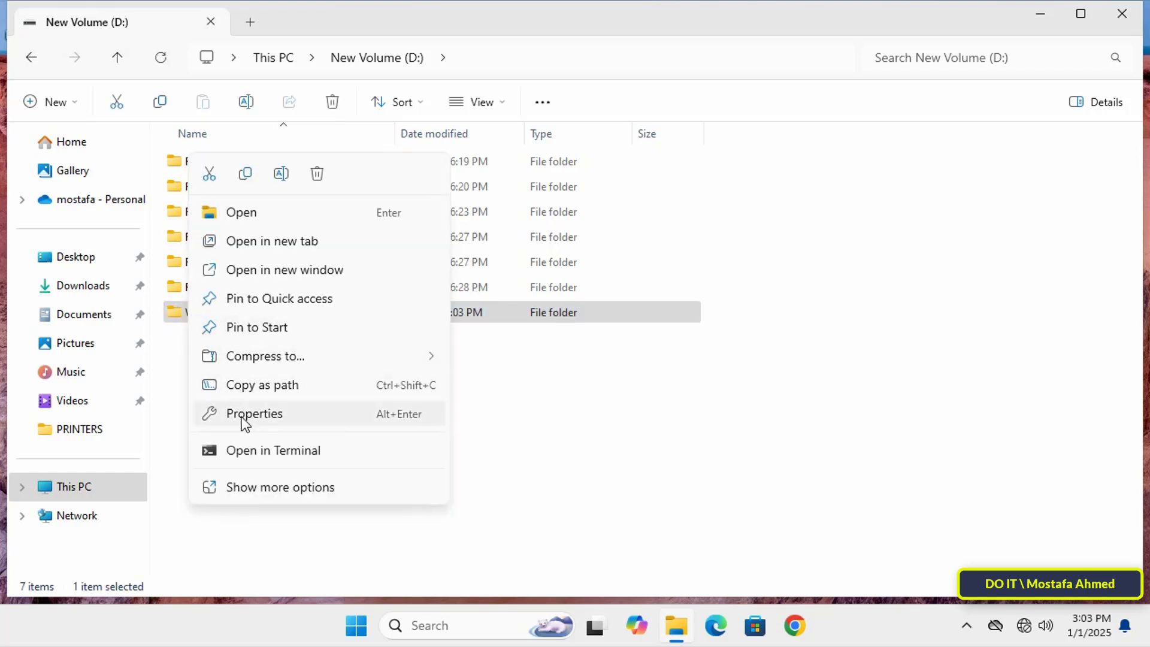
pyautogui.click(246, 414)
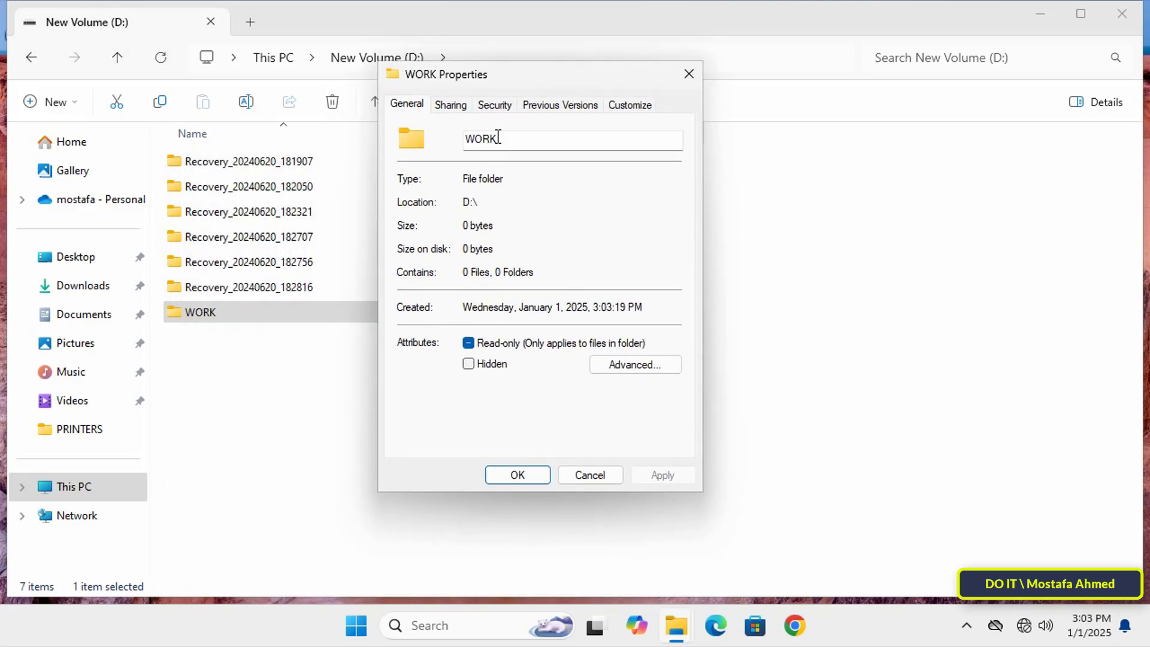
pyautogui.click(449, 108)
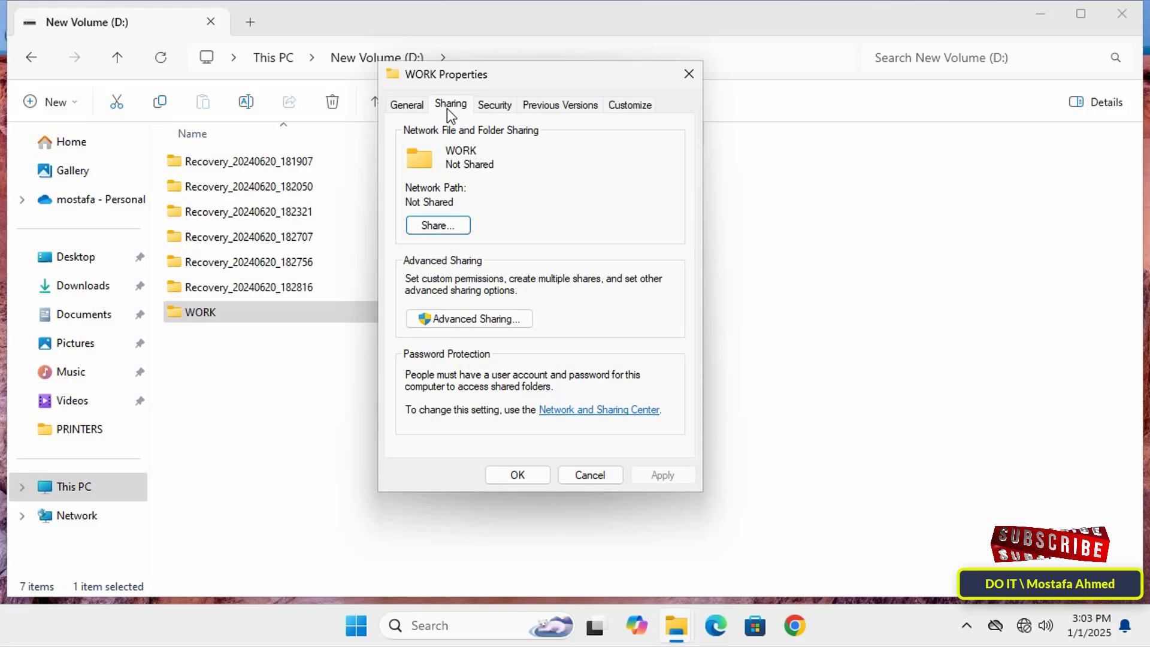
pyautogui.click(486, 319)
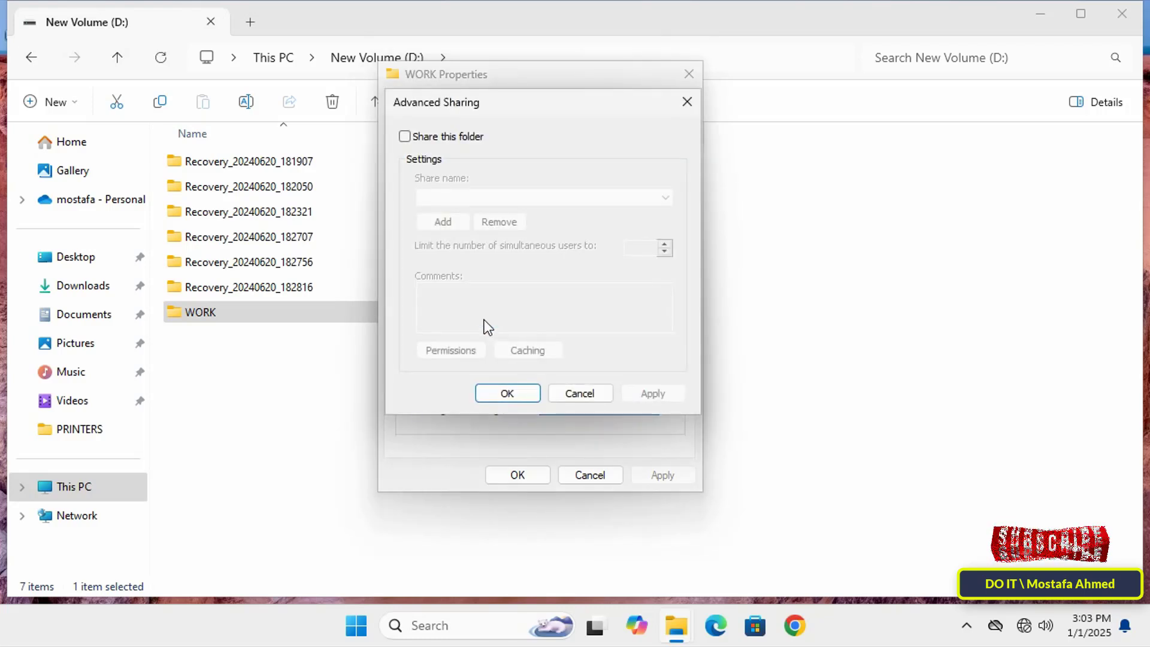
pyautogui.click(415, 135)
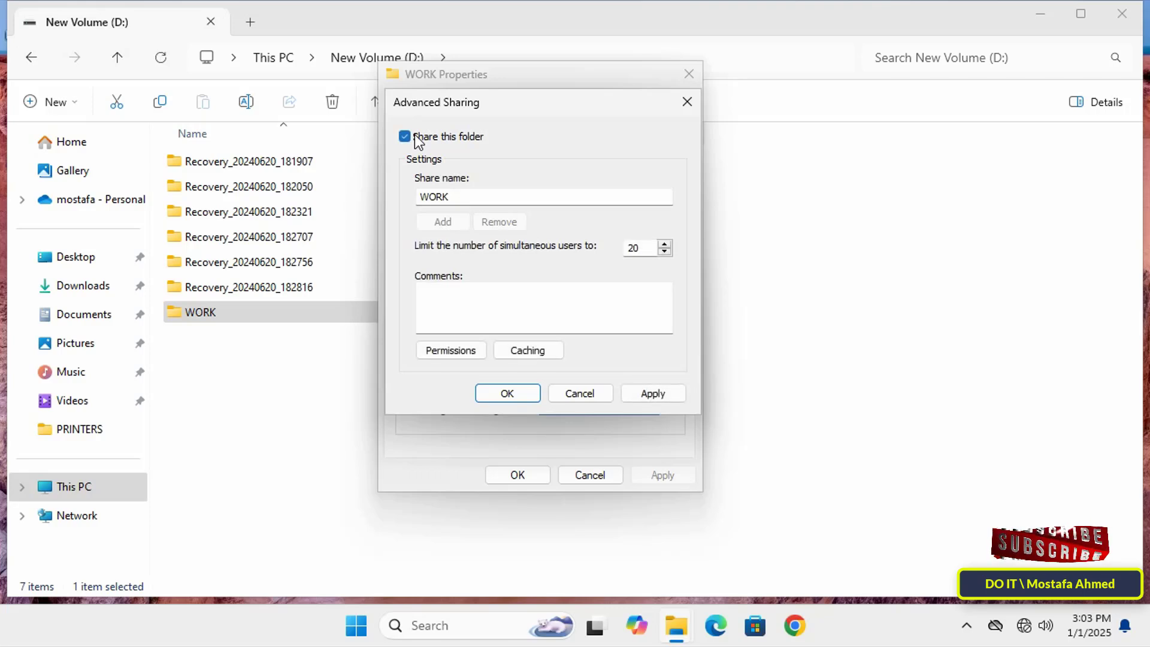
pyautogui.moveTo(462, 196); pyautogui.dragTo(411, 197)
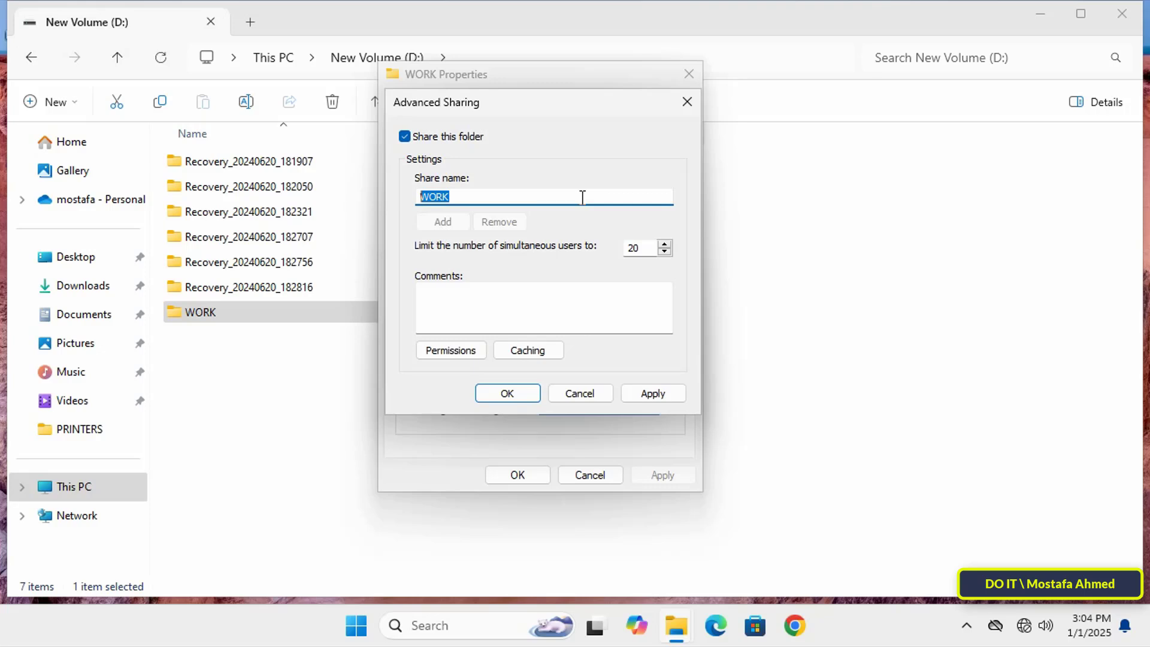
pyautogui.write('ok$')
pyautogui.click(651, 392)
pyautogui.click(524, 394)
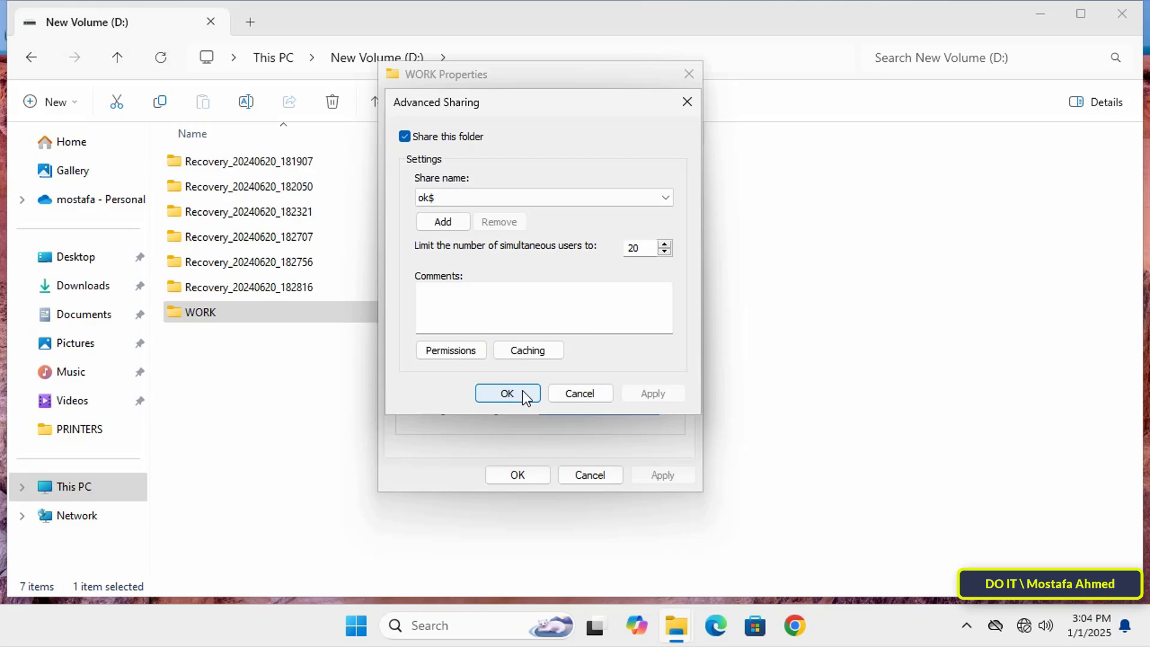
pyautogui.click(523, 391)
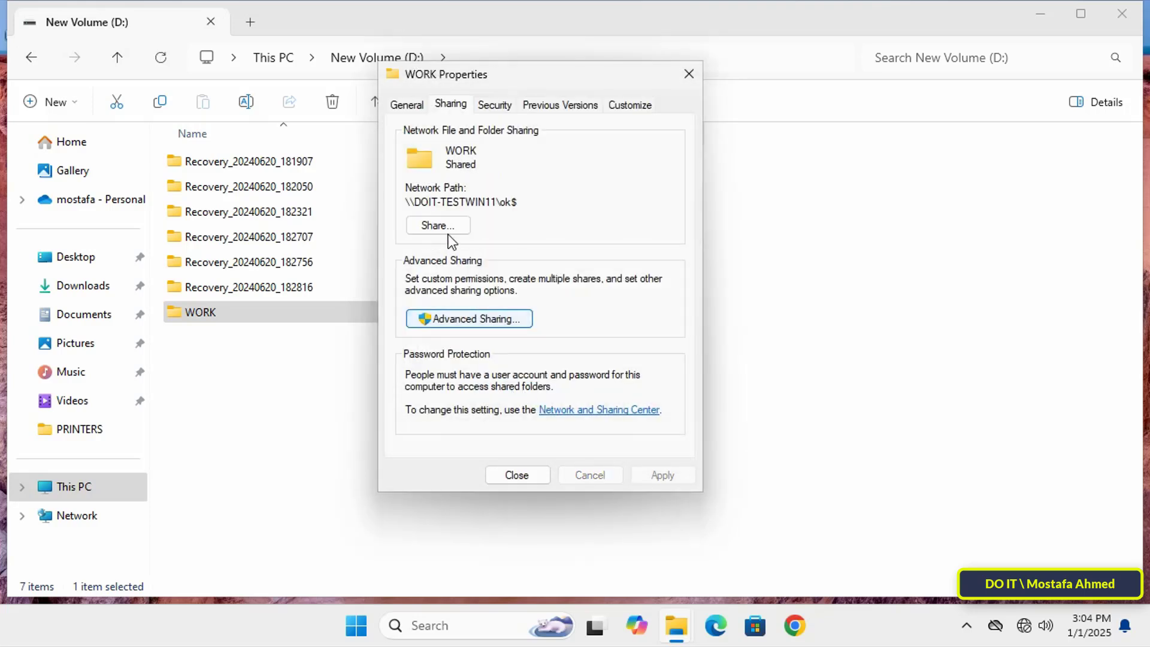
# Check the network path of the shared WORK folder and close its properties
pyautogui.moveTo(541, 200); pyautogui.dragTo(390, 198)
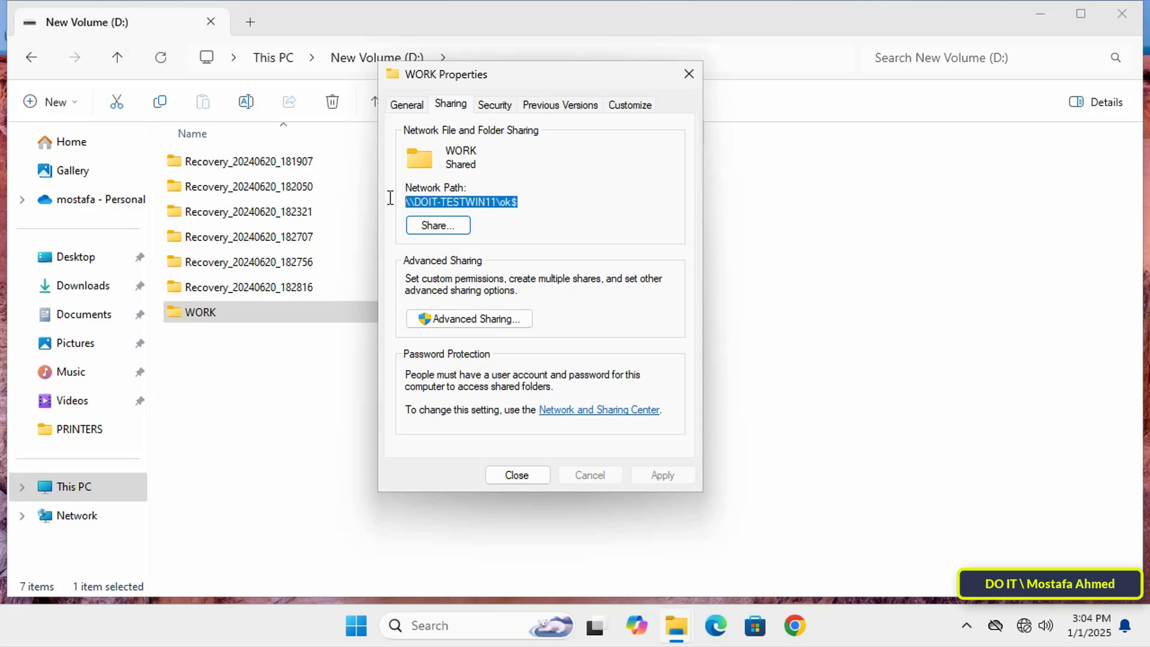
pyautogui.click(514, 474)
pyautogui.click(506, 482)
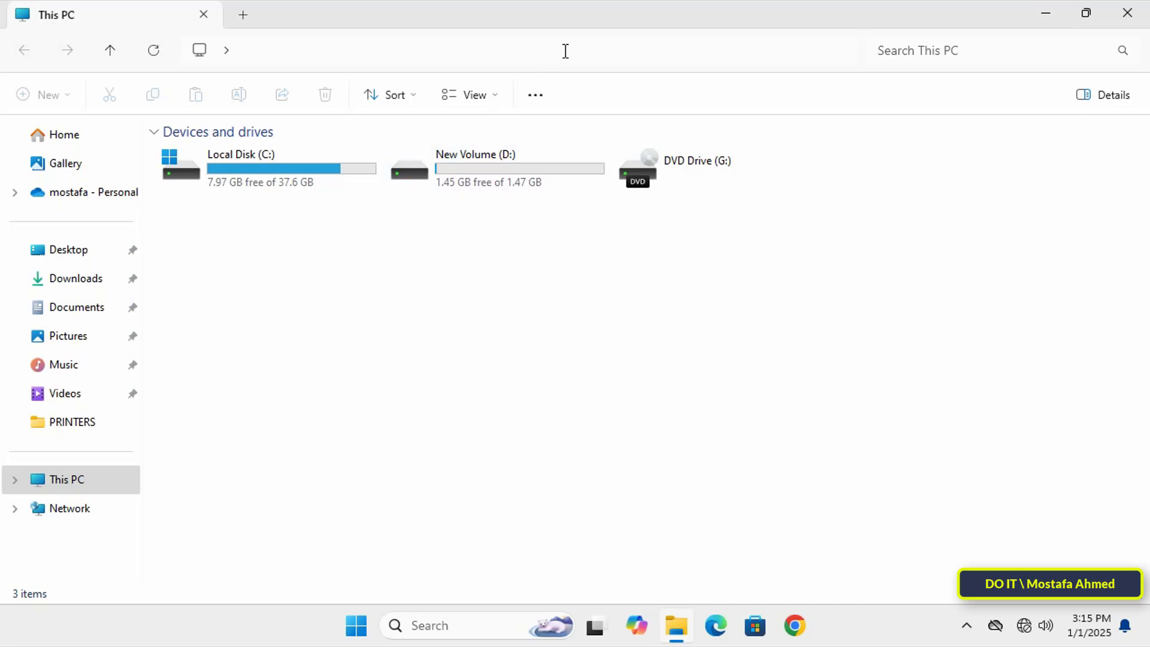
# Go to the network path \\DOIT-TESTWIN11\ok$ in File Explorer
pyautogui.click(466, 60)
pyautogui.write('\\\\')
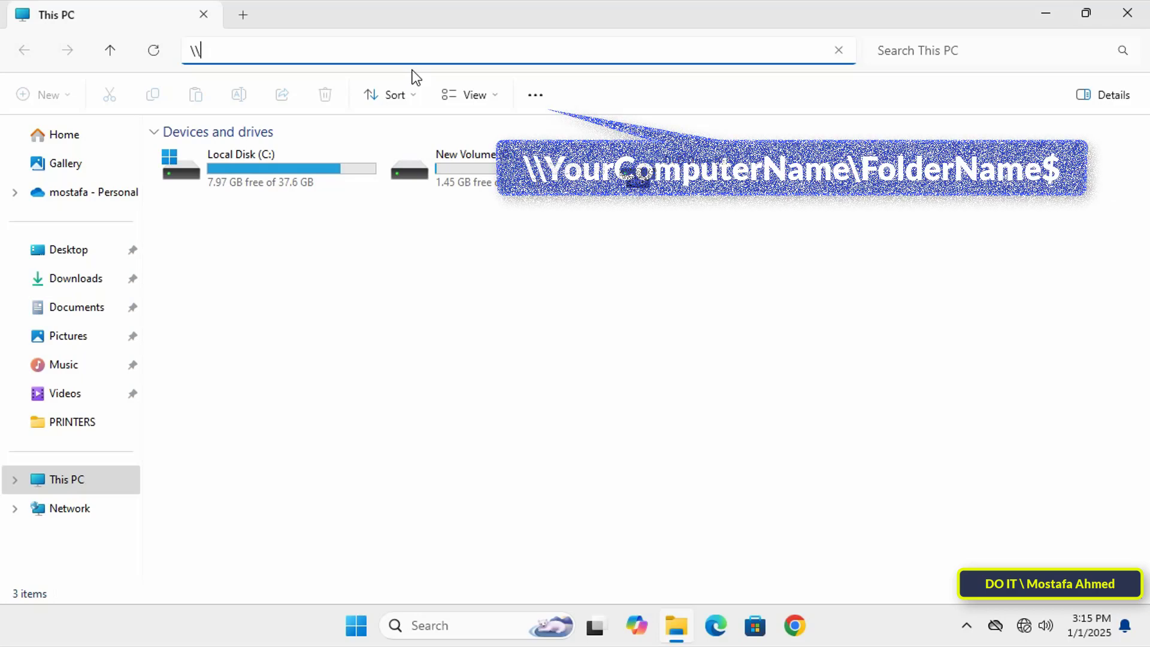
pyautogui.write('DOIT-TES')
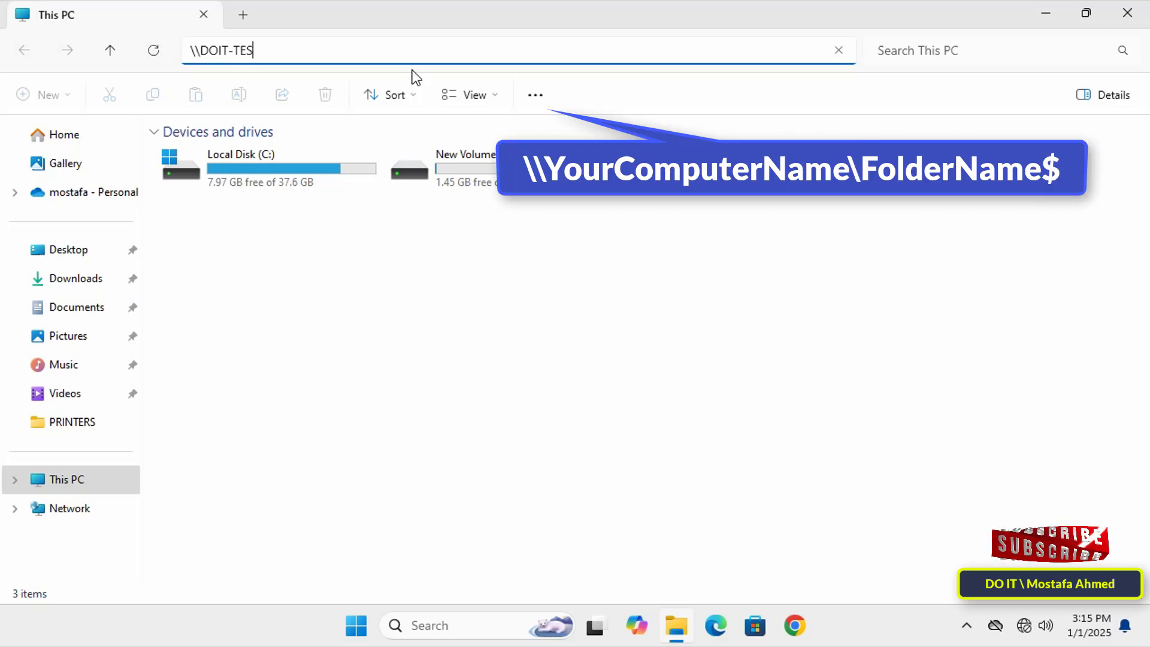
pyautogui.write('TWIN11')
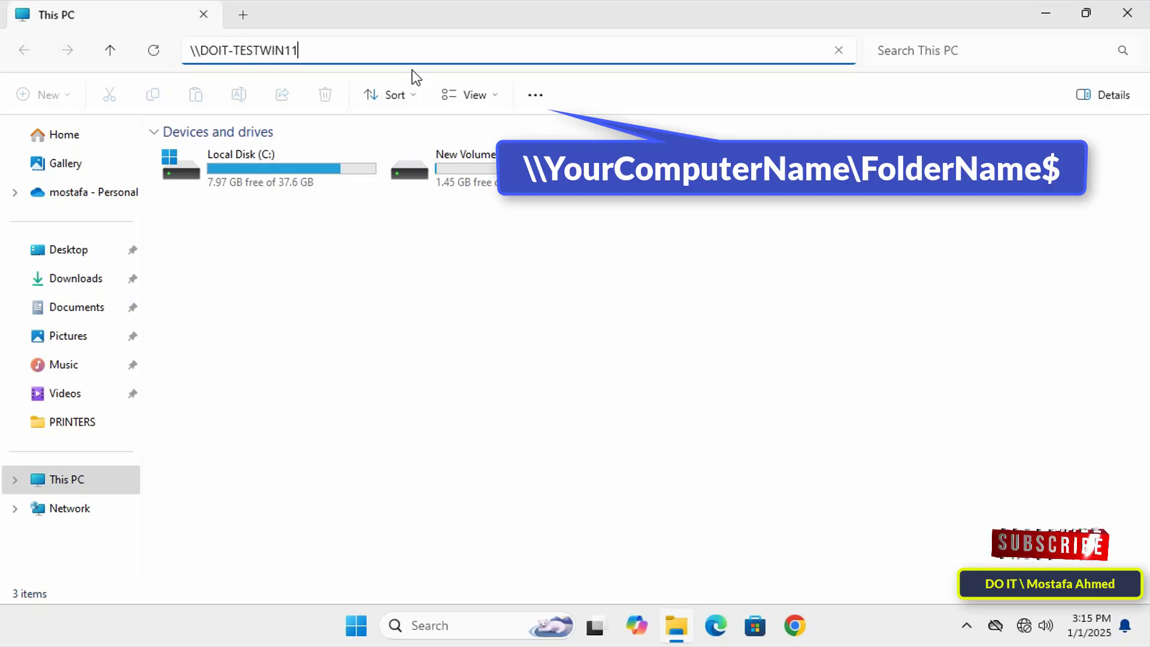
pyautogui.write('\\ok')
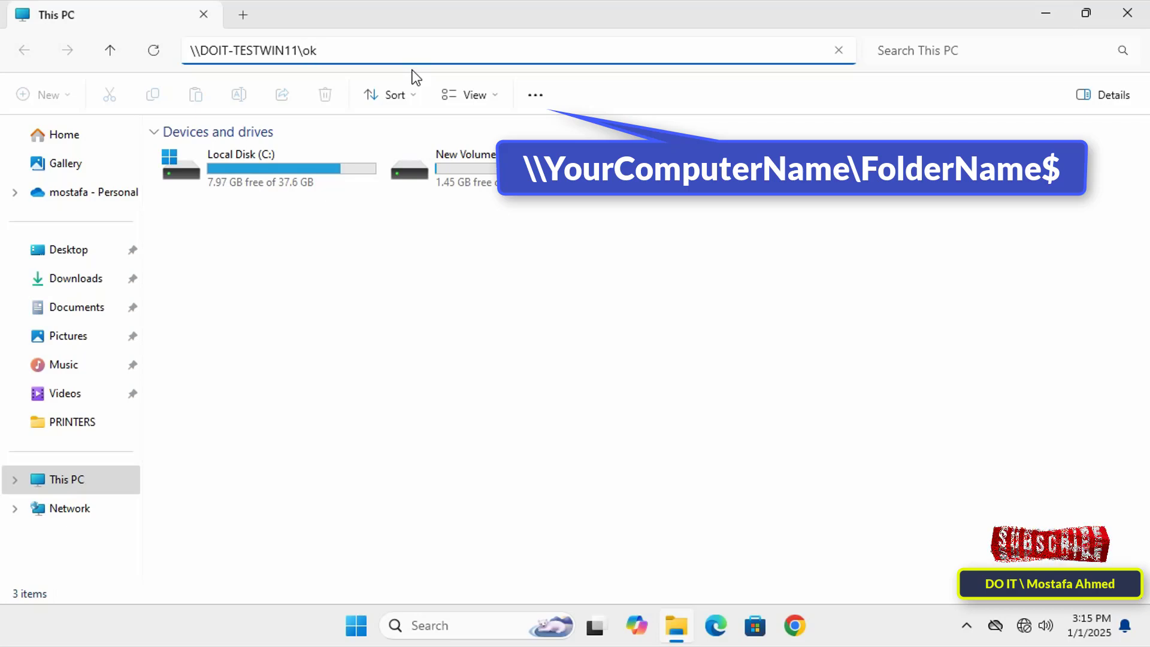
pyautogui.write('$')
pyautogui.press('Return')
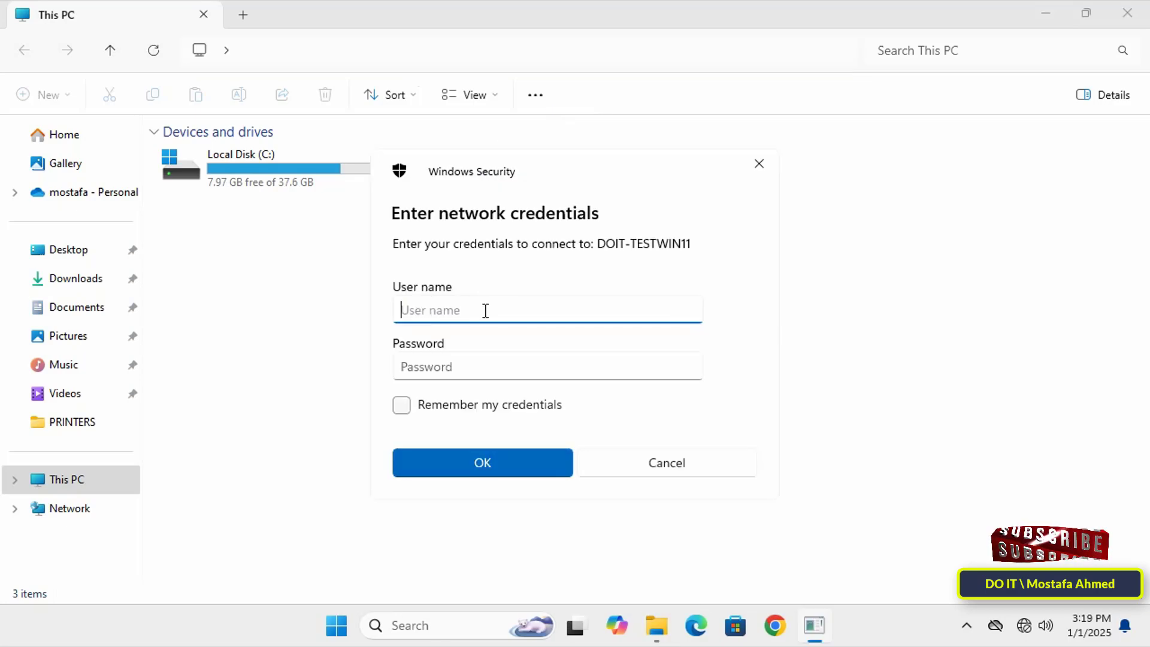
# Sign in to the network share with the user name administrator and the account password, with the credentials remembered
pyautogui.write('administrator')
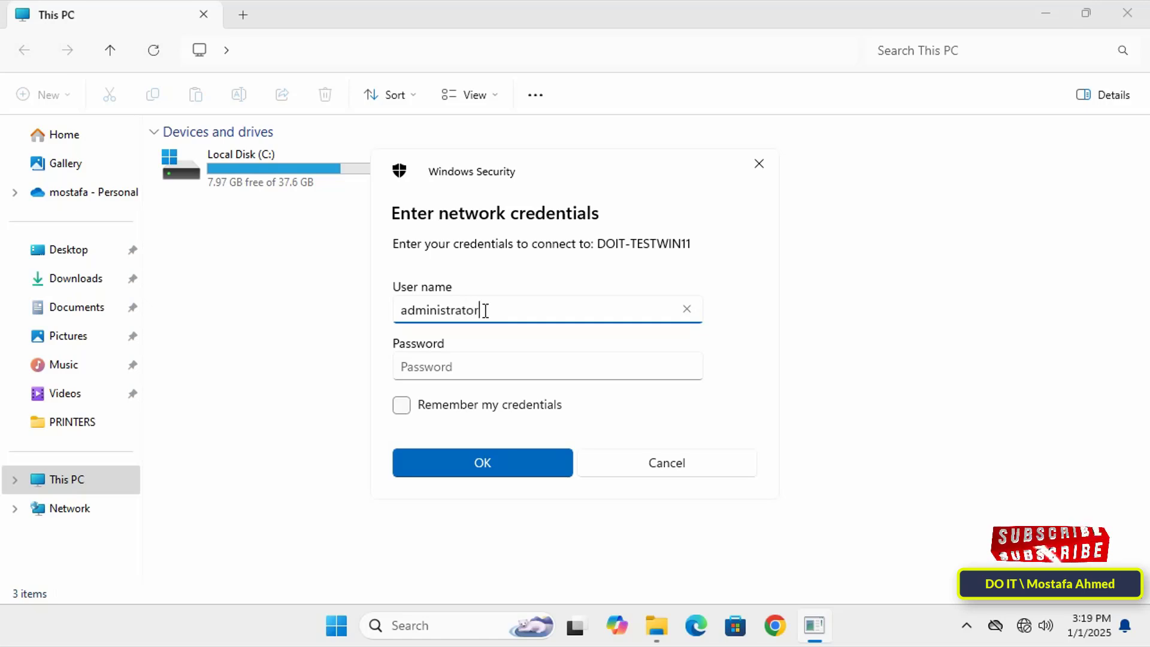
pyautogui.press('Tab')
pyautogui.write('1')
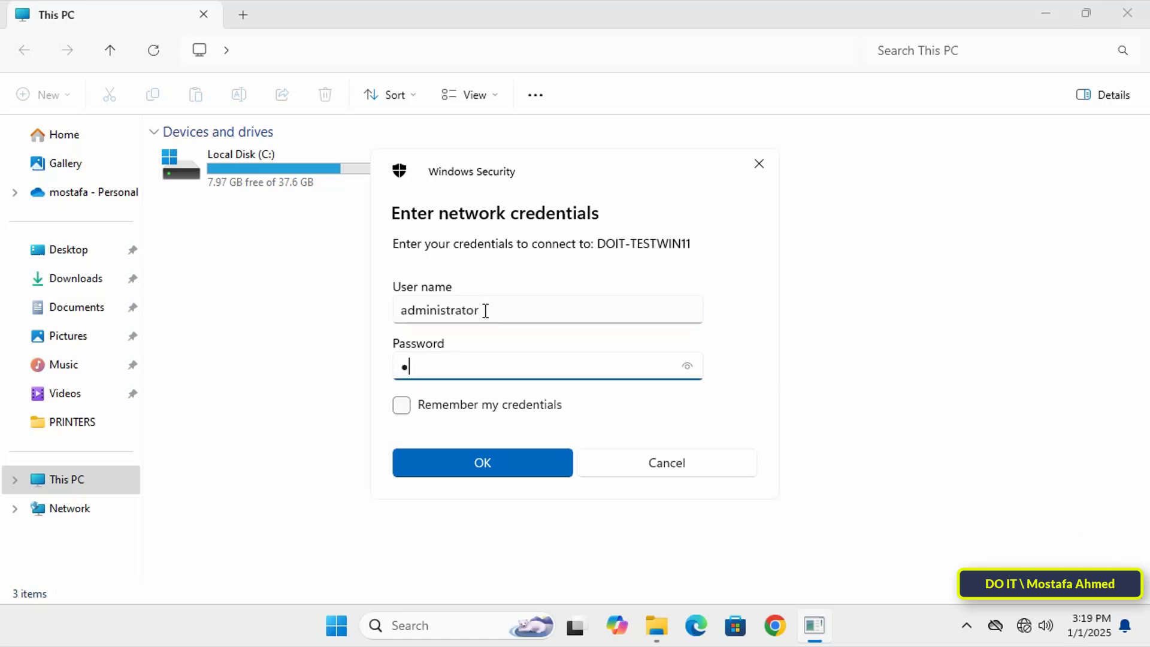
pyautogui.write('234567')
pyautogui.click(486, 411)
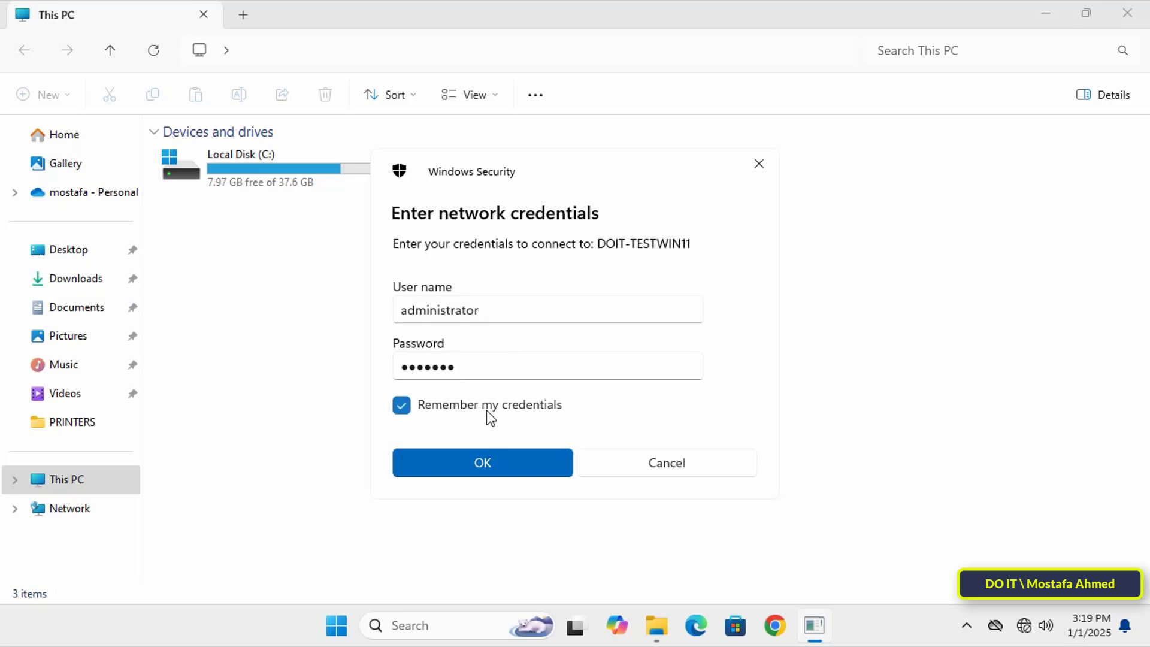
pyautogui.click(487, 465)
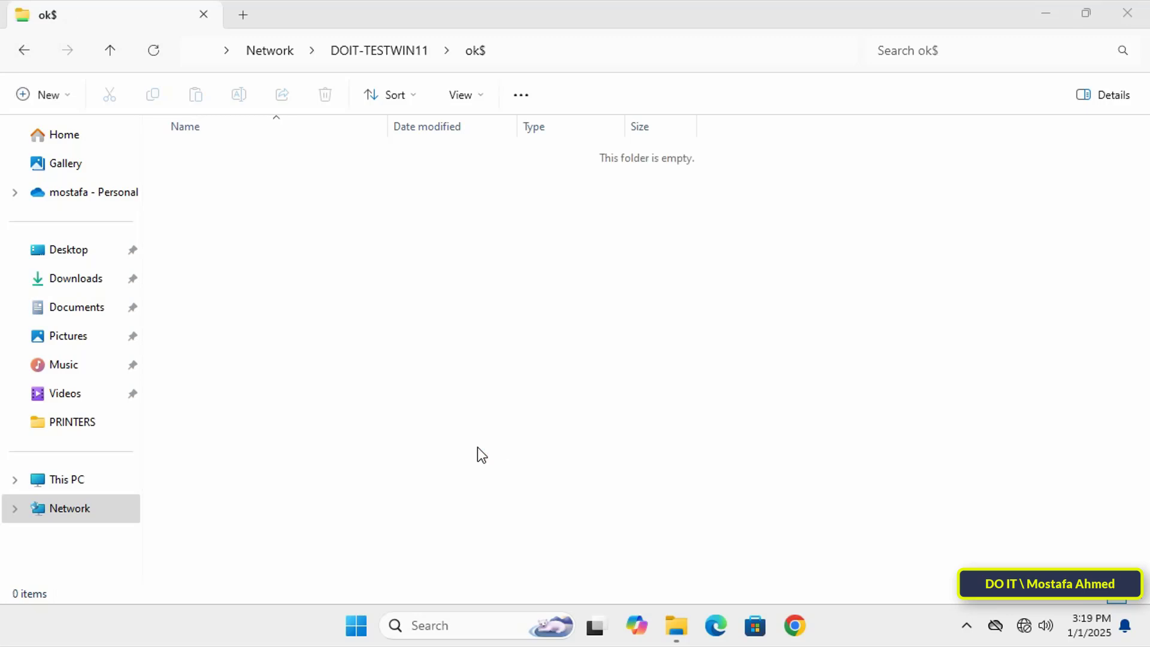
# Try to create a new folder inside the ok$ network share
pyautogui.rightClick(506, 254)
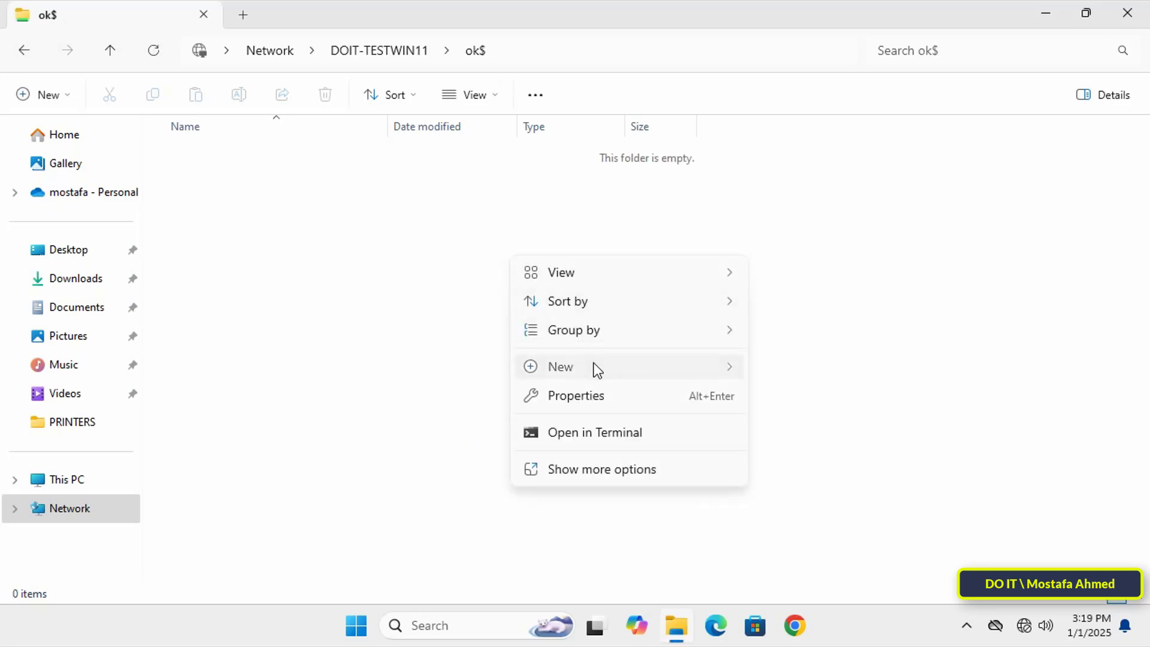
pyautogui.moveTo(724, 375)
pyautogui.click(777, 369)
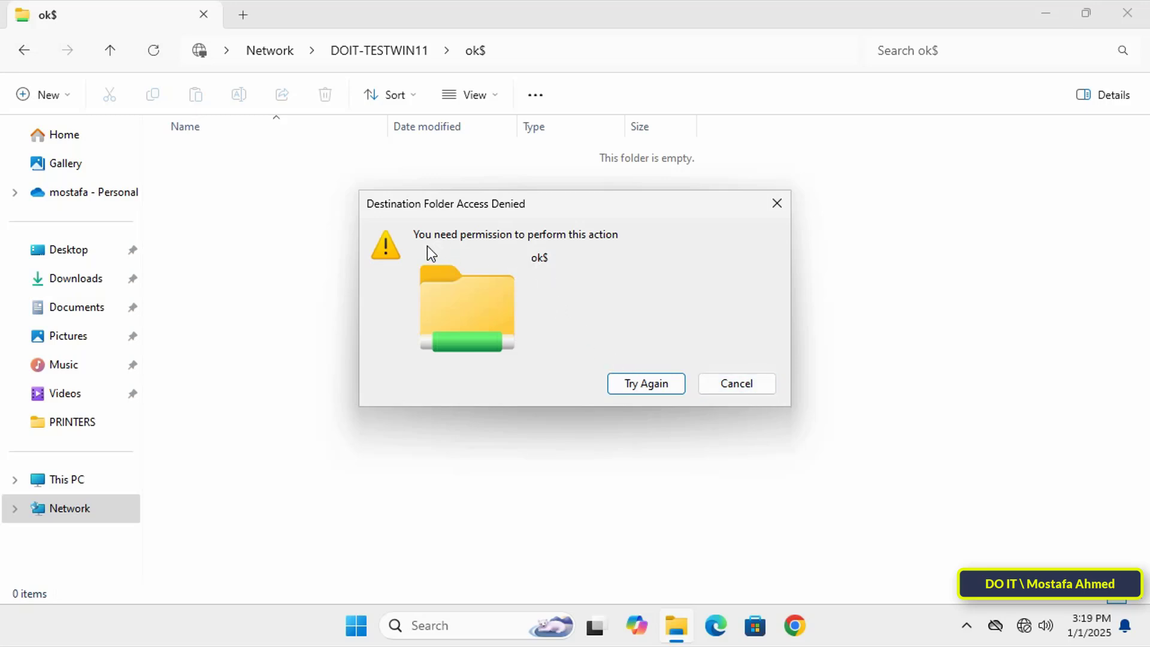
pyautogui.click(725, 383)
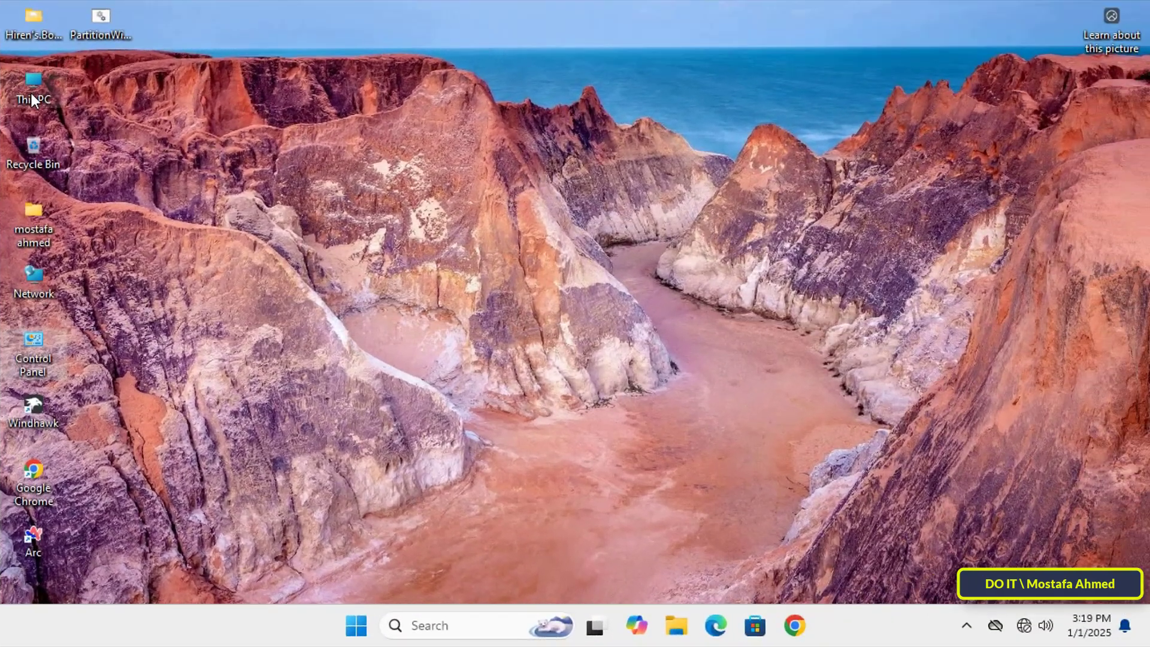
# Open the share permissions of the WORK folder on drive D: from its Advanced Sharing settings
pyautogui.click(479, 179)
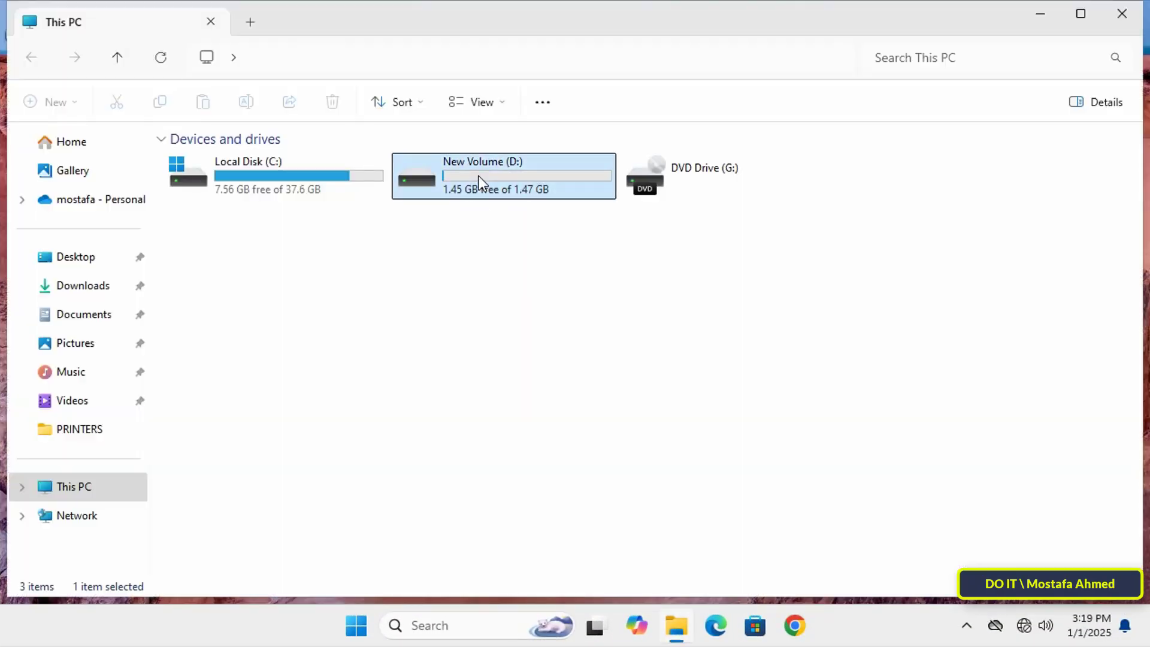
pyautogui.doubleClick(479, 179)
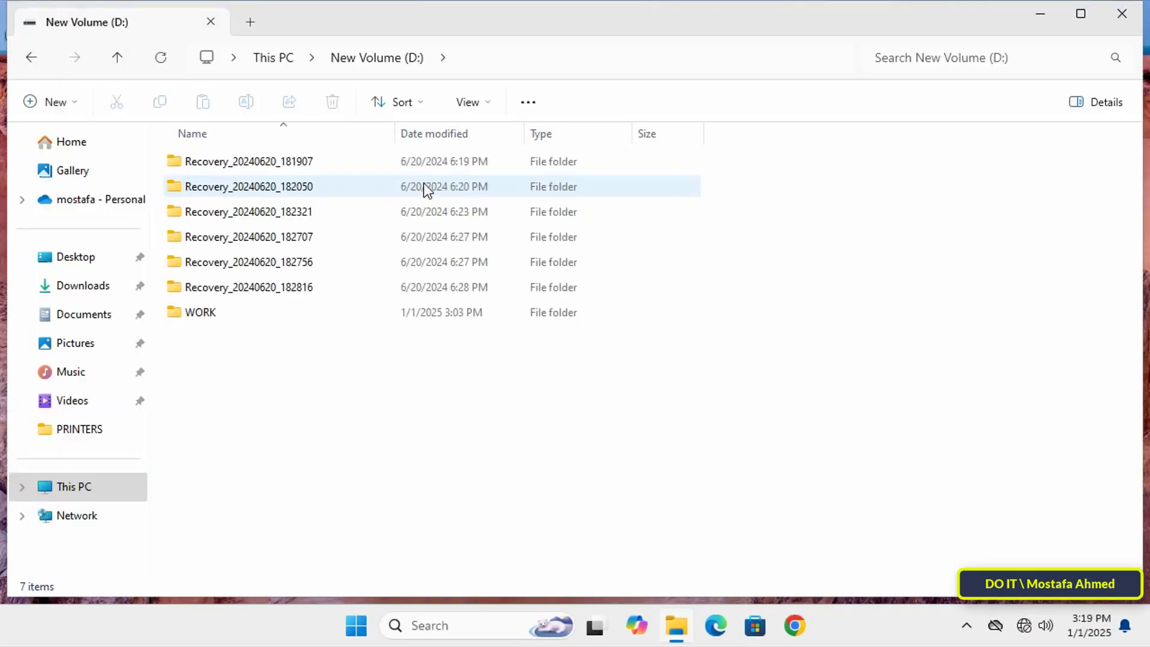
pyautogui.click(211, 318)
pyautogui.rightClick(210, 316)
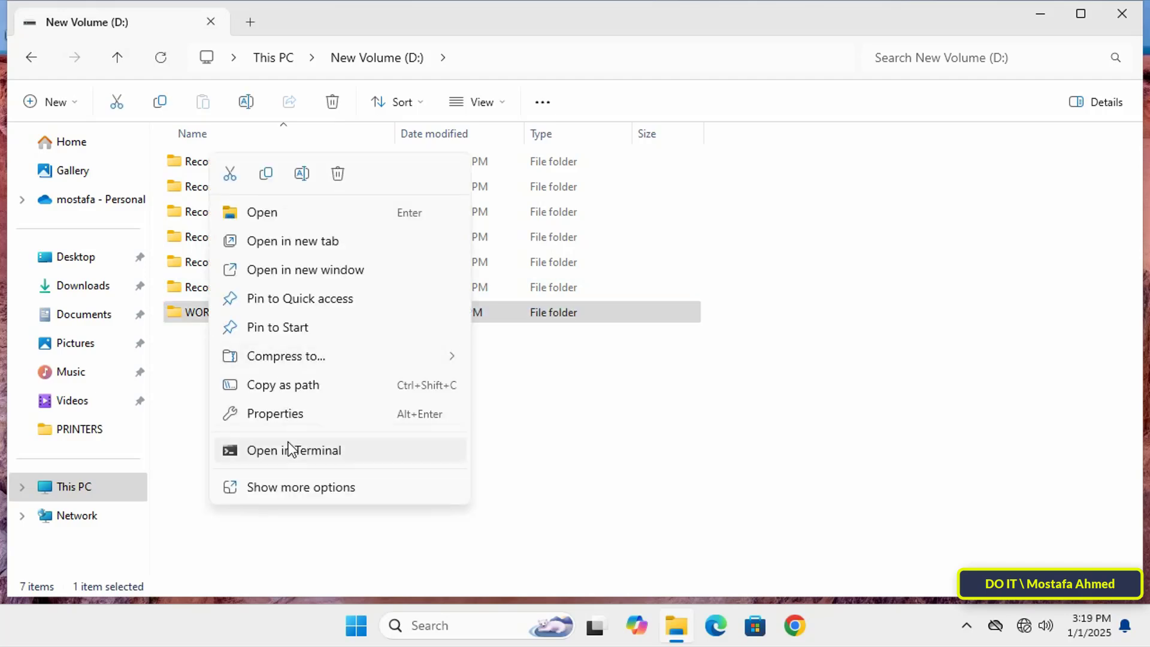
pyautogui.click(280, 418)
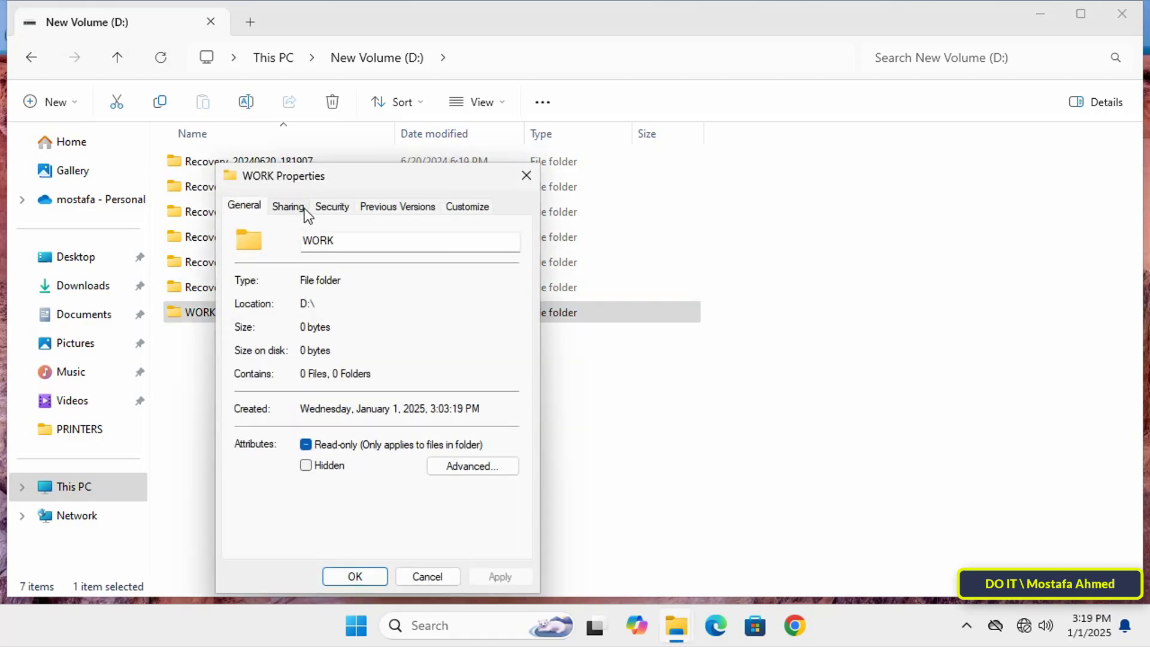
pyautogui.click(297, 208)
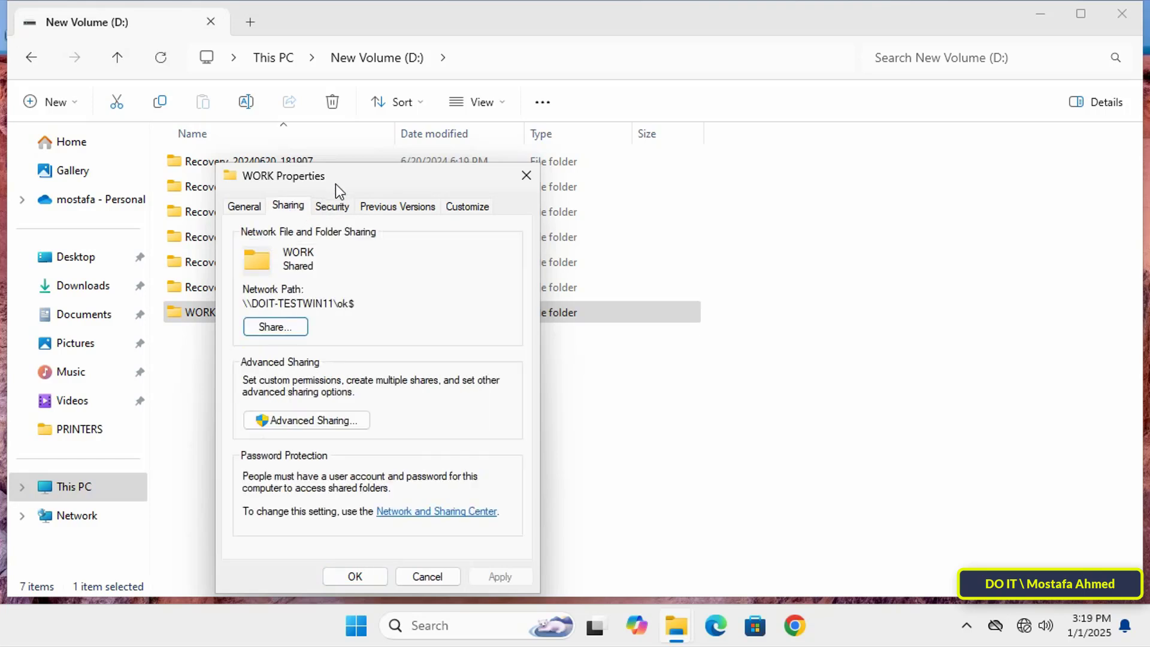
pyautogui.moveTo(337, 182); pyautogui.dragTo(400, 103)
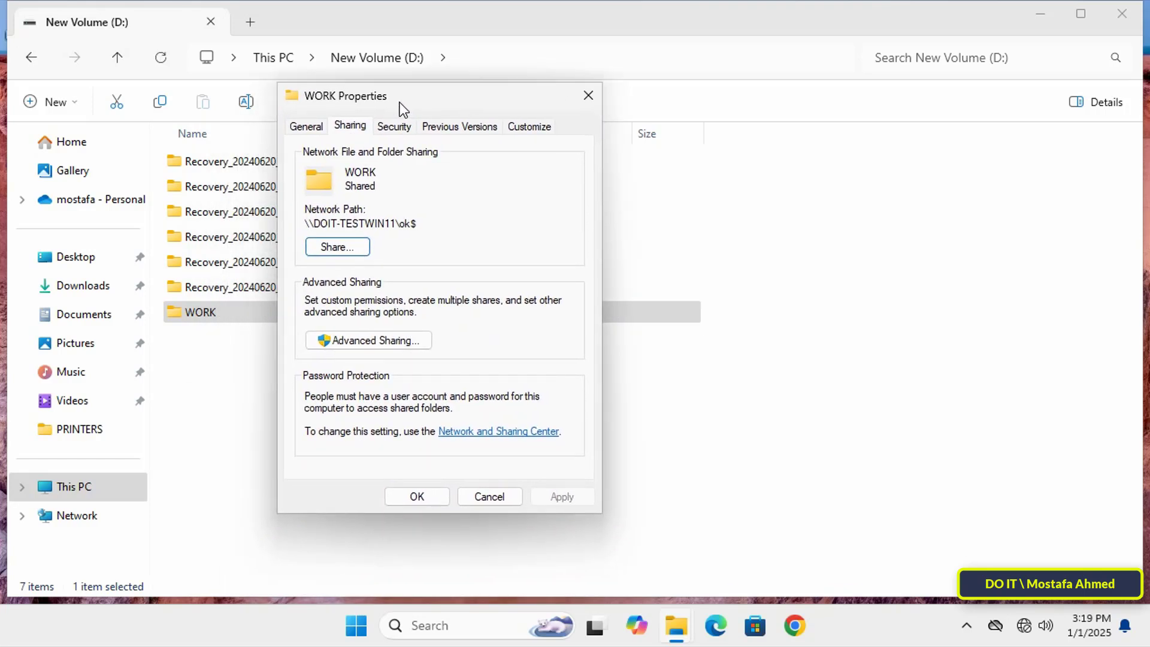
pyautogui.click(370, 335)
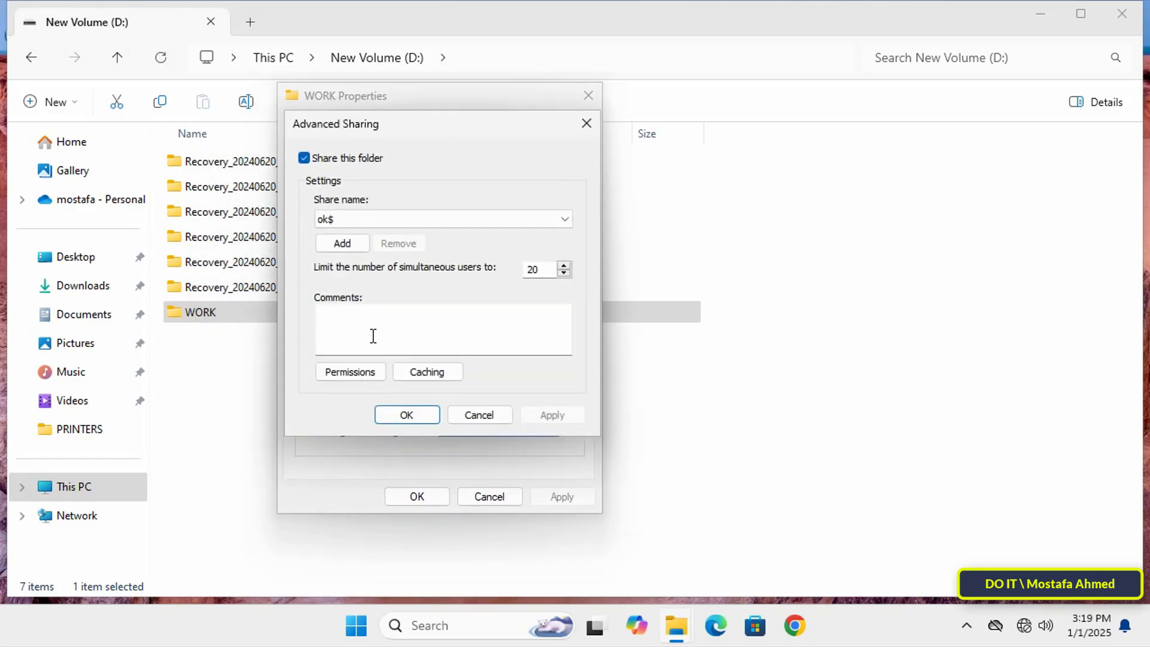
pyautogui.click(359, 370)
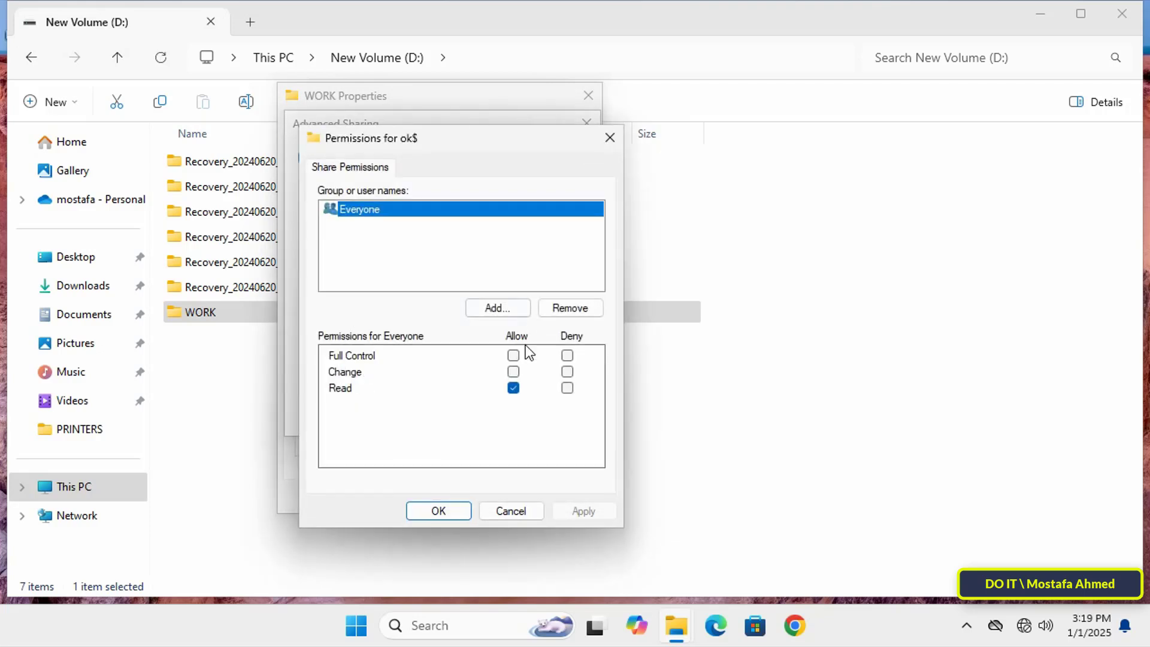
# Allow Everyone Full Control in the share permissions of ok$ and save the Advanced Sharing settings
pyautogui.click(513, 355)
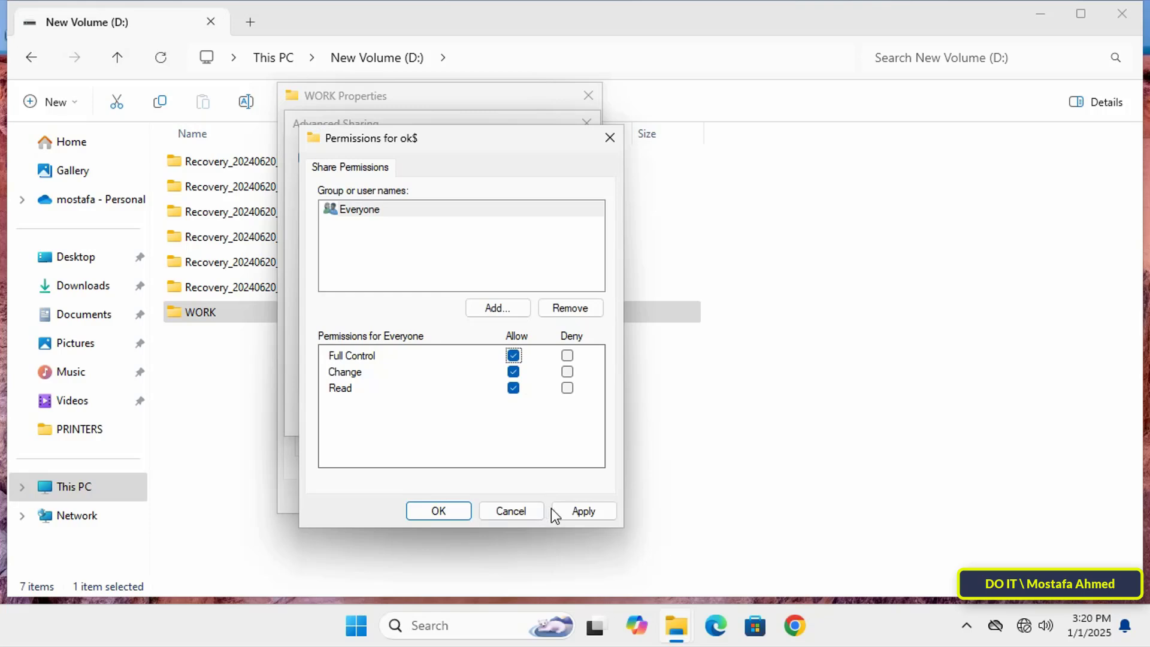
pyautogui.click(553, 509)
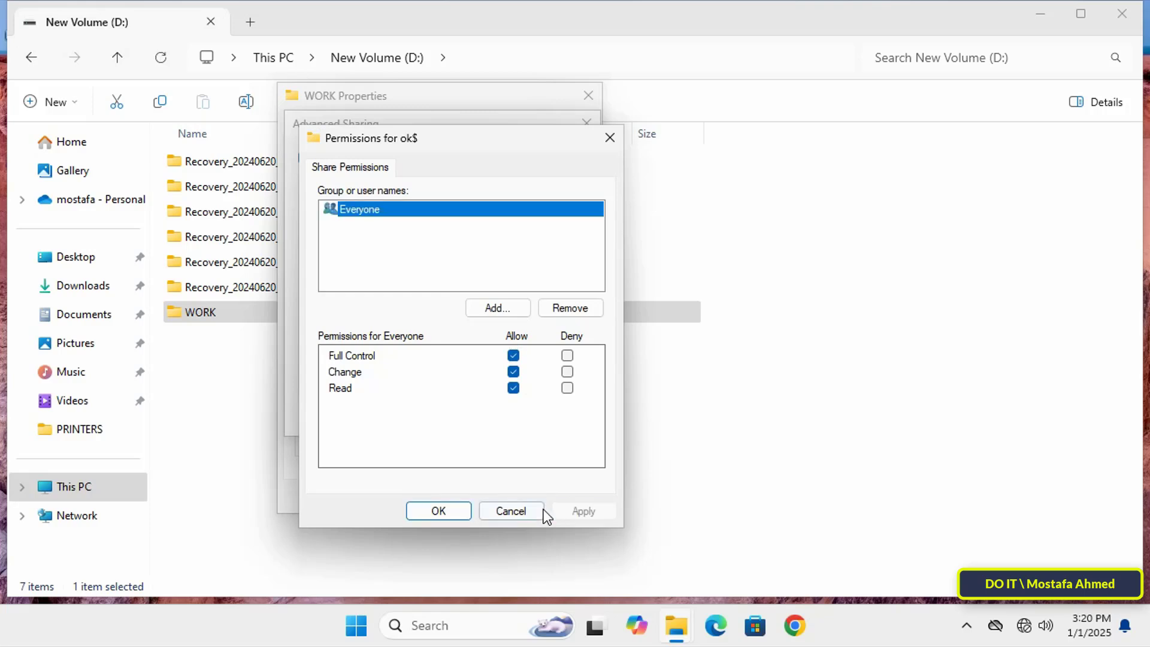
pyautogui.click(454, 511)
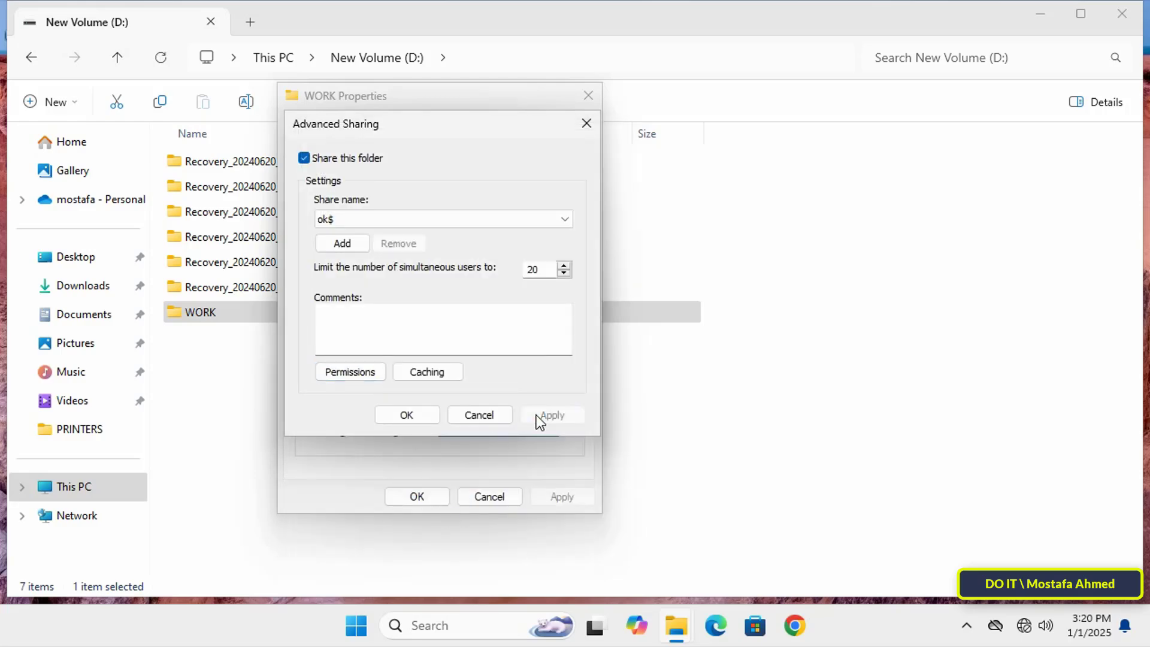
pyautogui.click(420, 415)
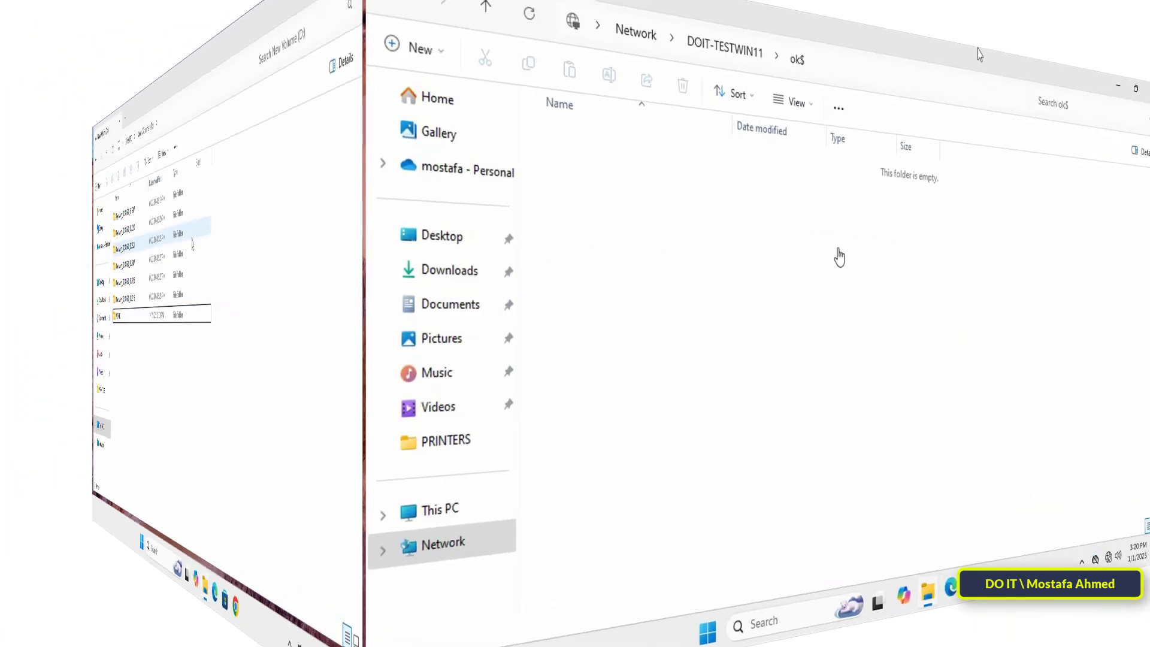
# Create a folder named "ok ok ok" inside the ok$ network share and close the share's window
pyautogui.rightClick(542, 256)
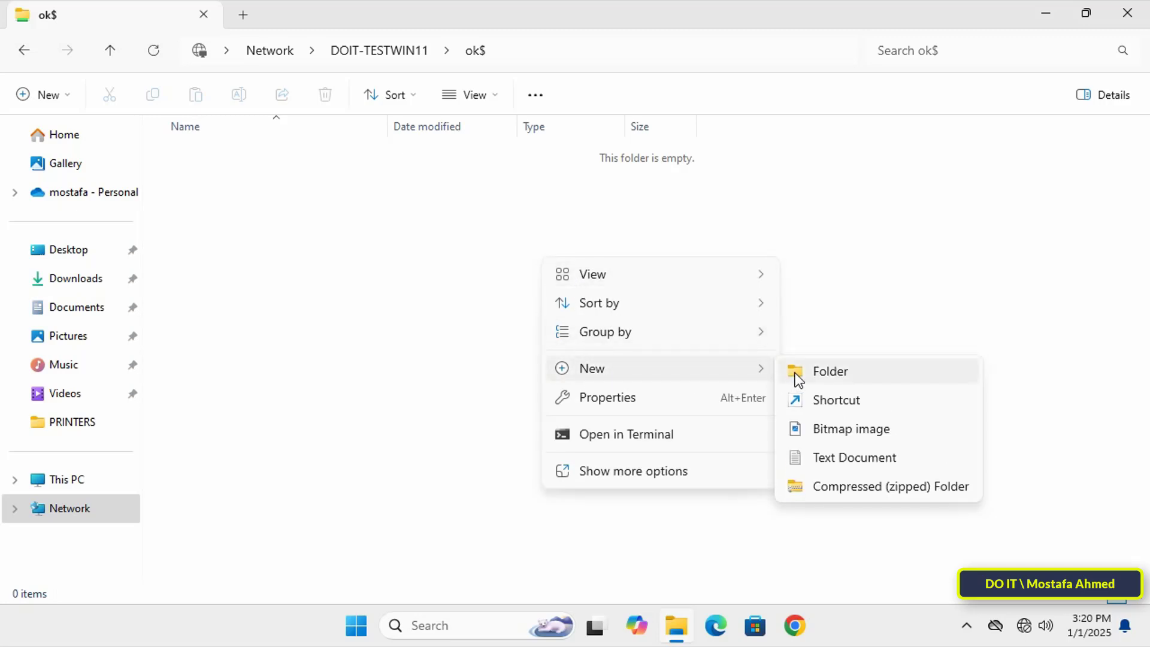
pyautogui.click(795, 373)
pyautogui.write('o')
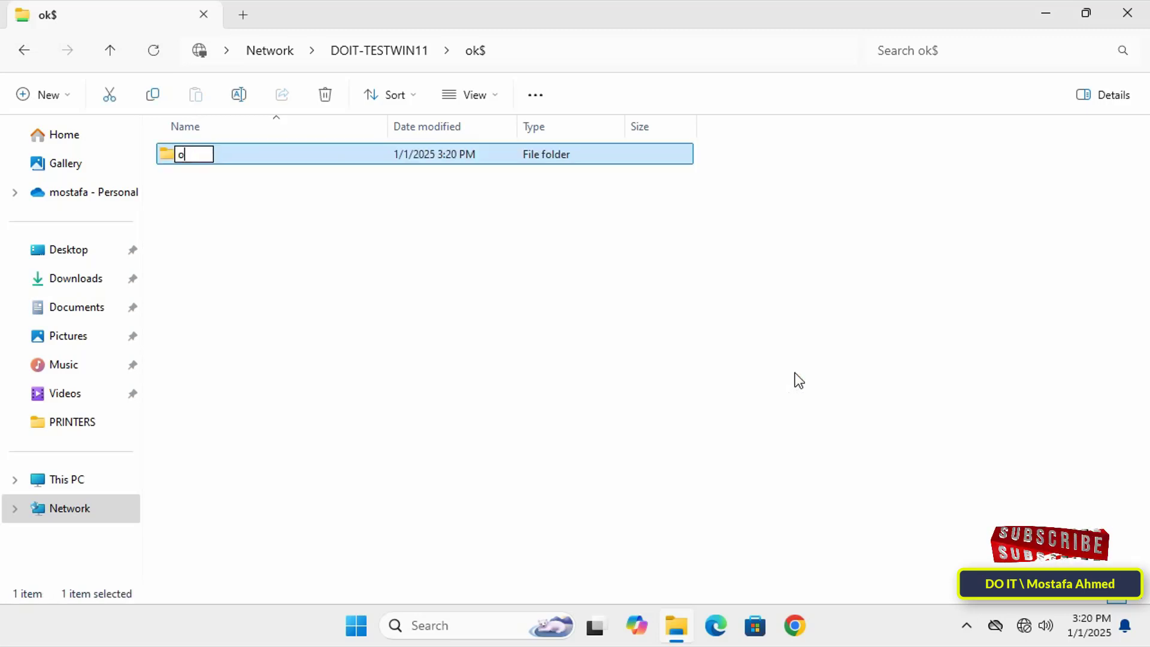
pyautogui.write('k ok ok')
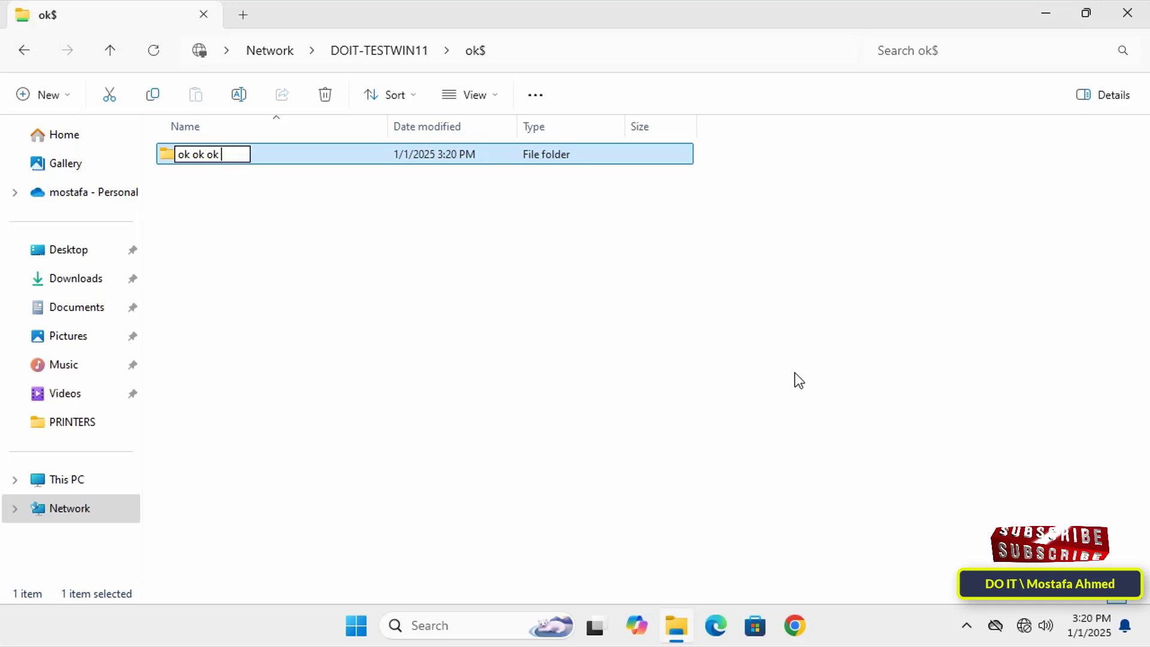
pyautogui.press('Return')
pyautogui.click(797, 369)
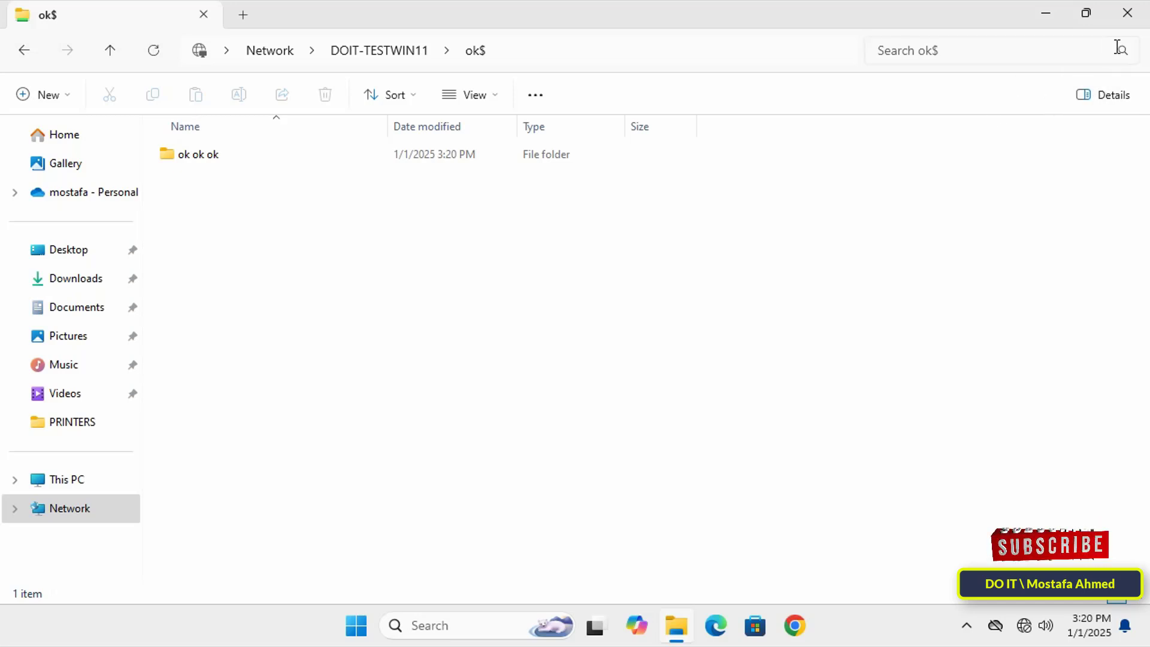
pyautogui.click(1128, 14)
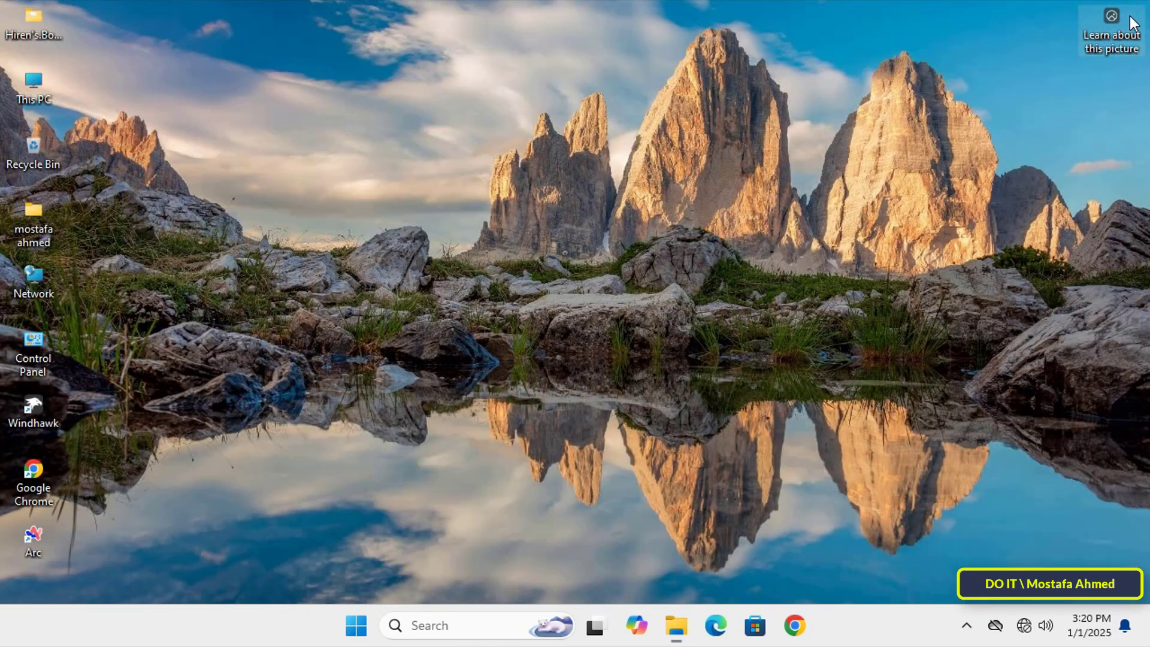